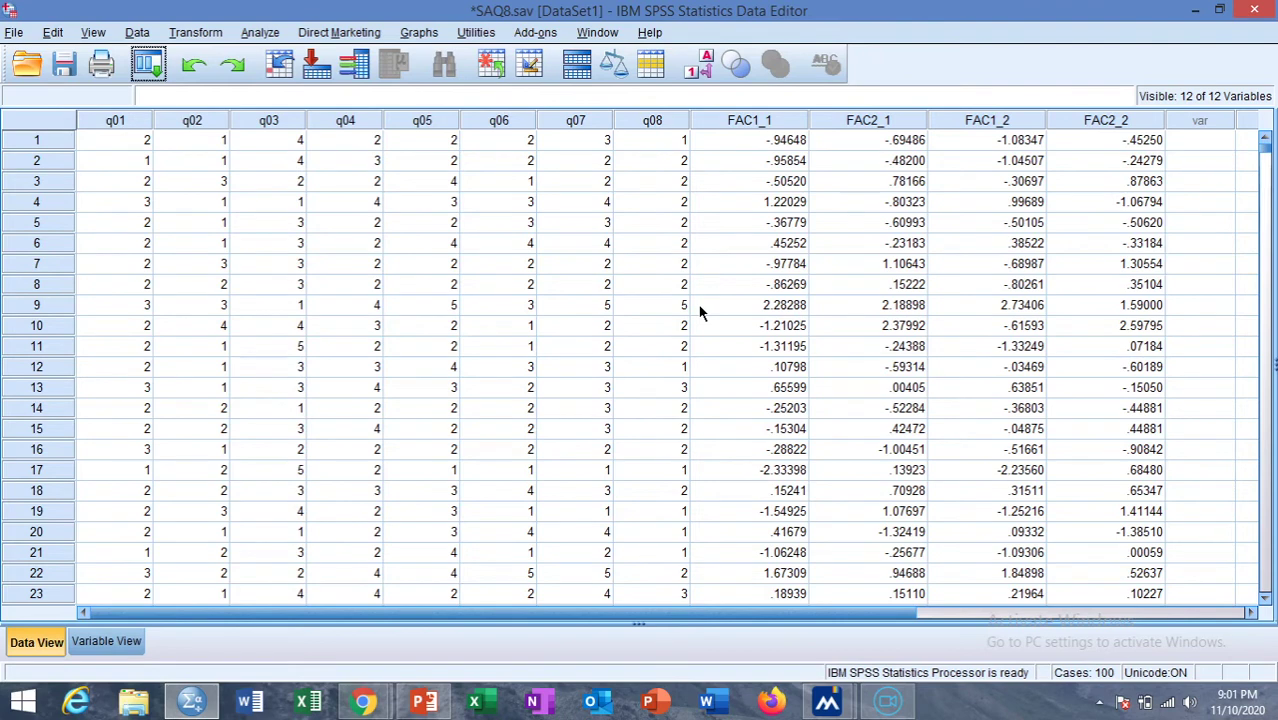
# Delete the saved factor score variables FAC1_1, FAC2_1, FAC1_2 and FAC2_2 from the dataset.
pyautogui.click(508, 605)
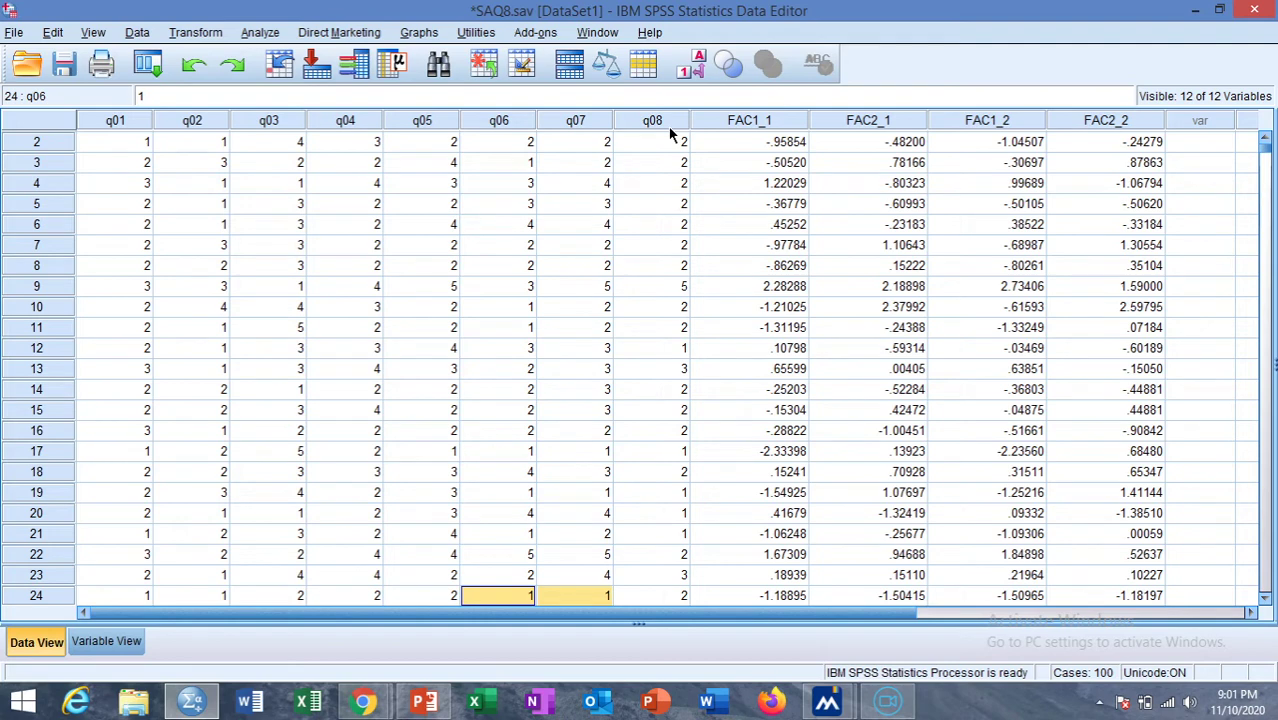
pyautogui.moveTo(737, 124); pyautogui.dragTo(1103, 121)
pyautogui.rightClick(1103, 121)
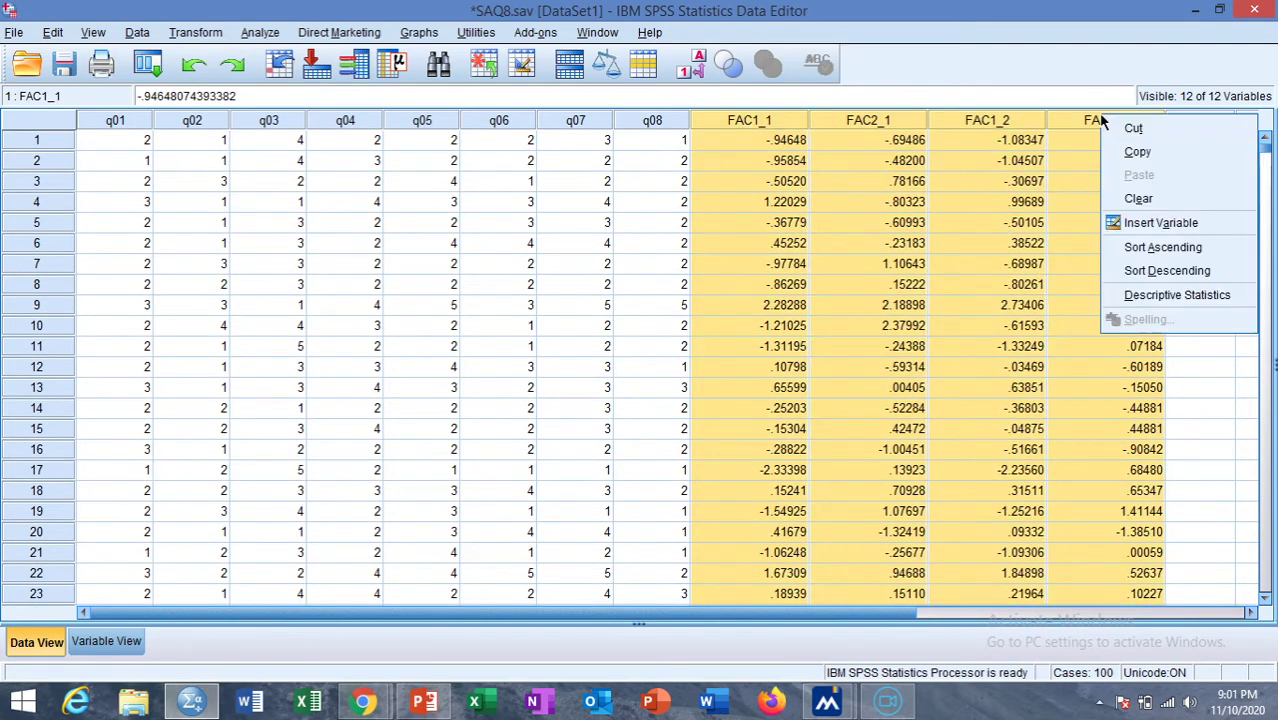
pyautogui.click(1138, 198)
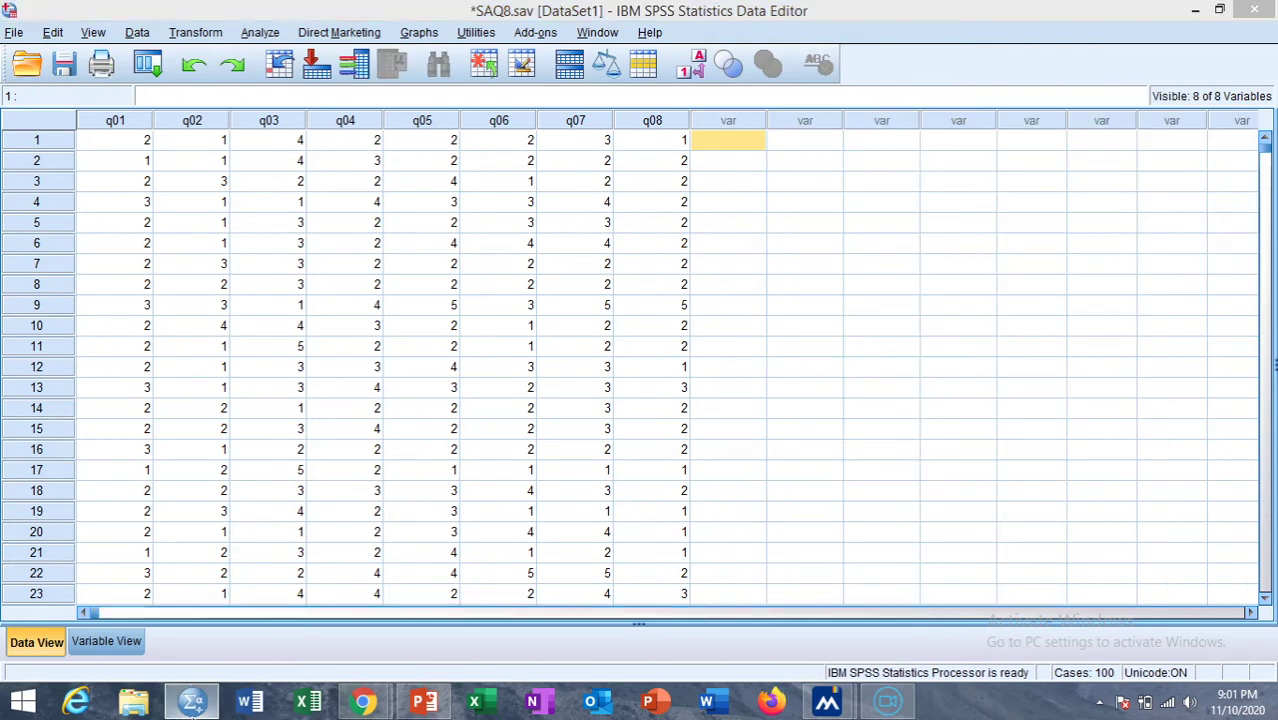
pyautogui.click(191, 701)
pyautogui.click(192, 705)
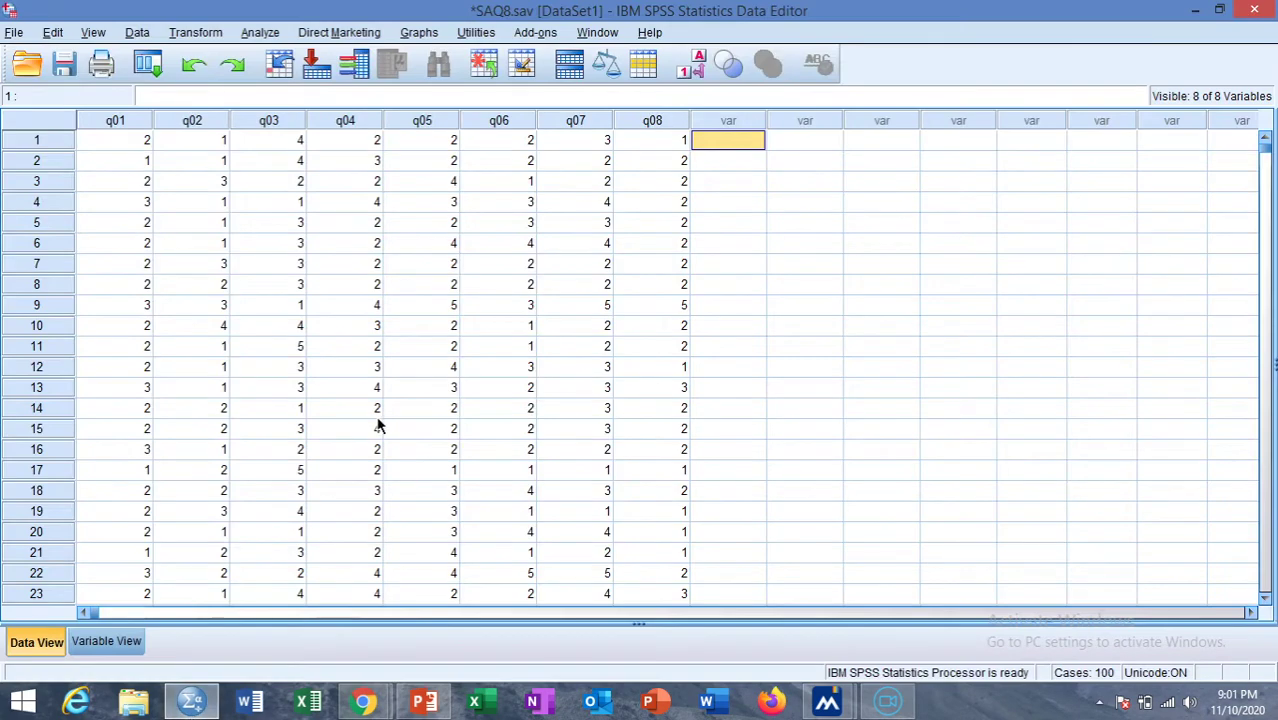
# Set up the factor analysis descriptives with the anti-image matrix turned off and KMO and Bartlett's test of sphericity turned on.
pyautogui.click(260, 33)
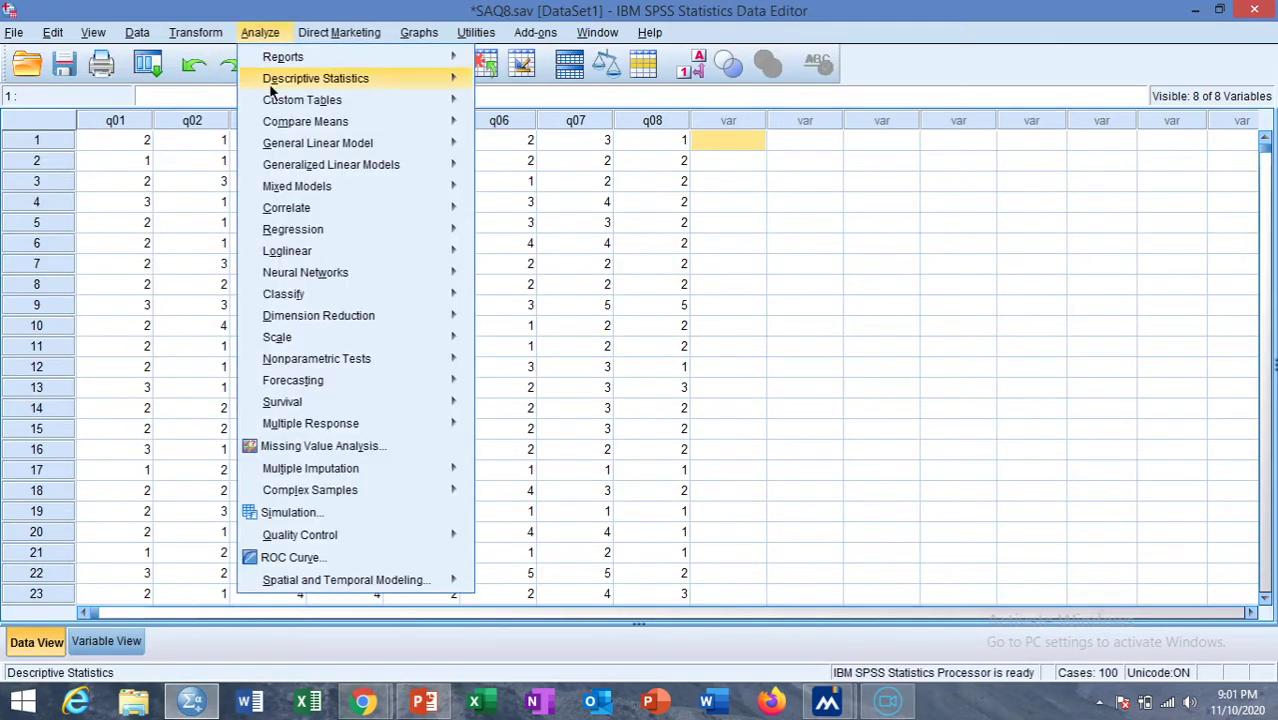
pyautogui.moveTo(334, 316)
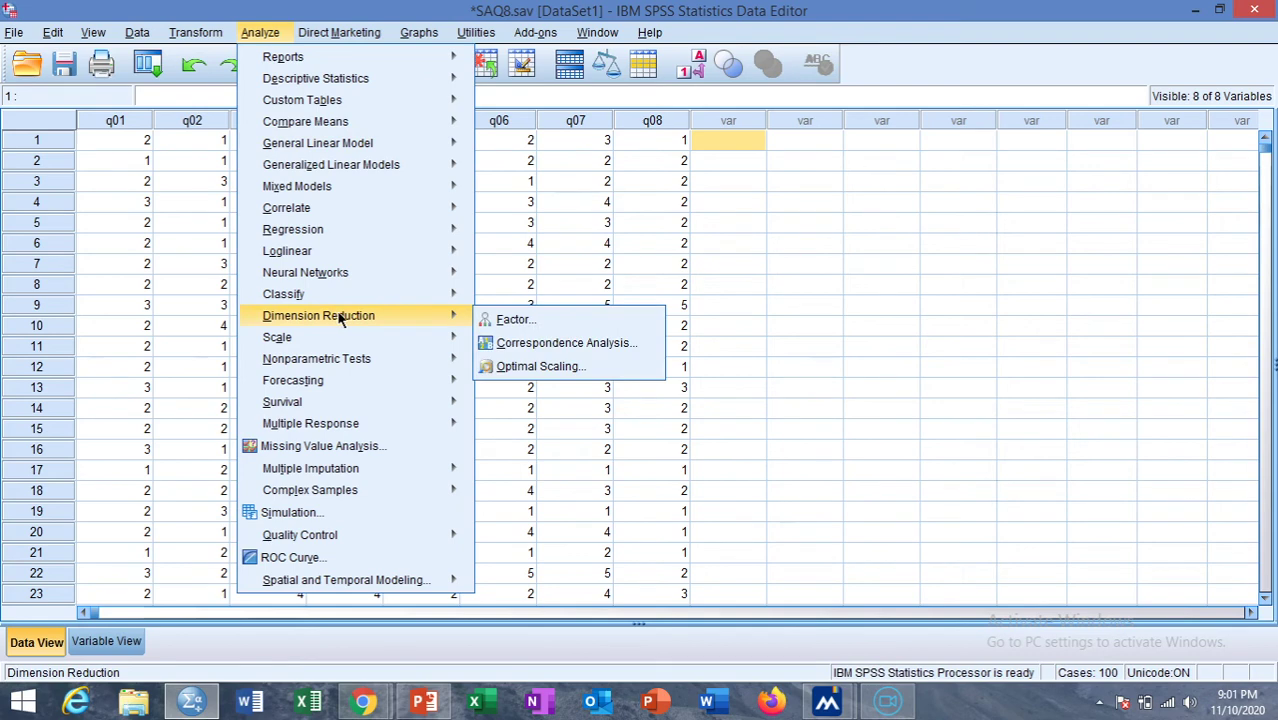
pyautogui.click(514, 321)
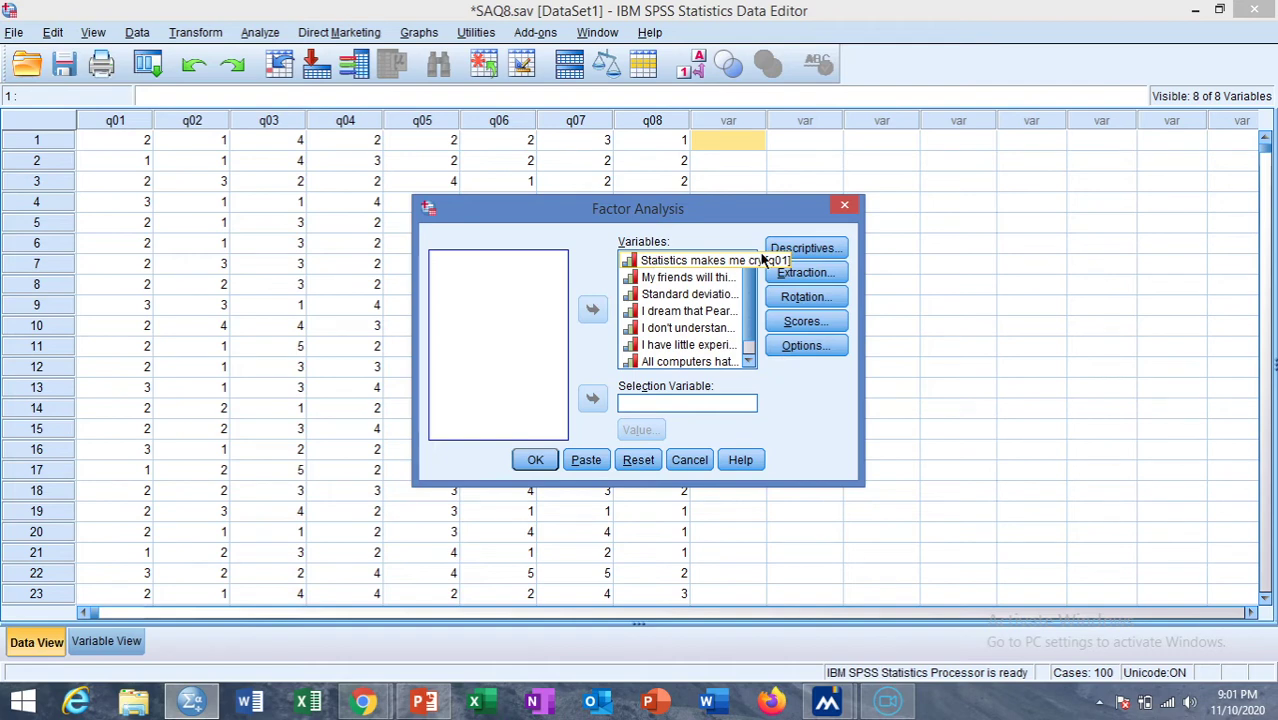
pyautogui.click(807, 254)
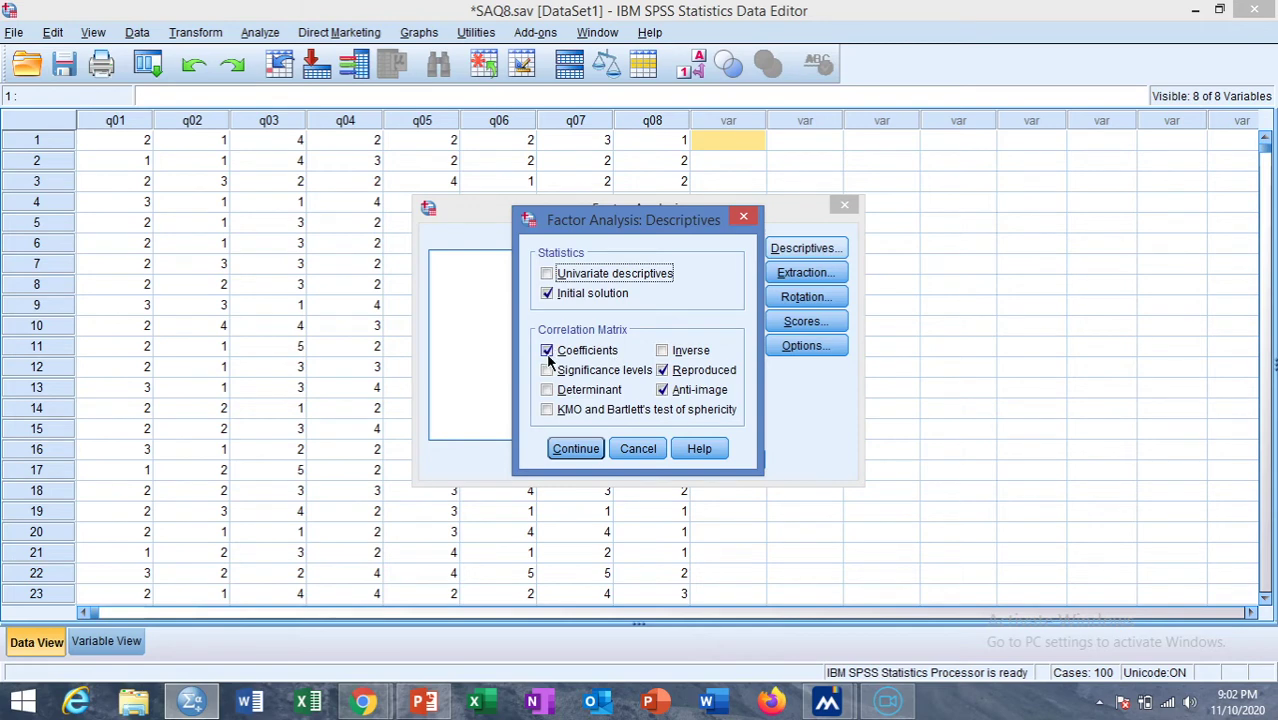
pyautogui.click(663, 391)
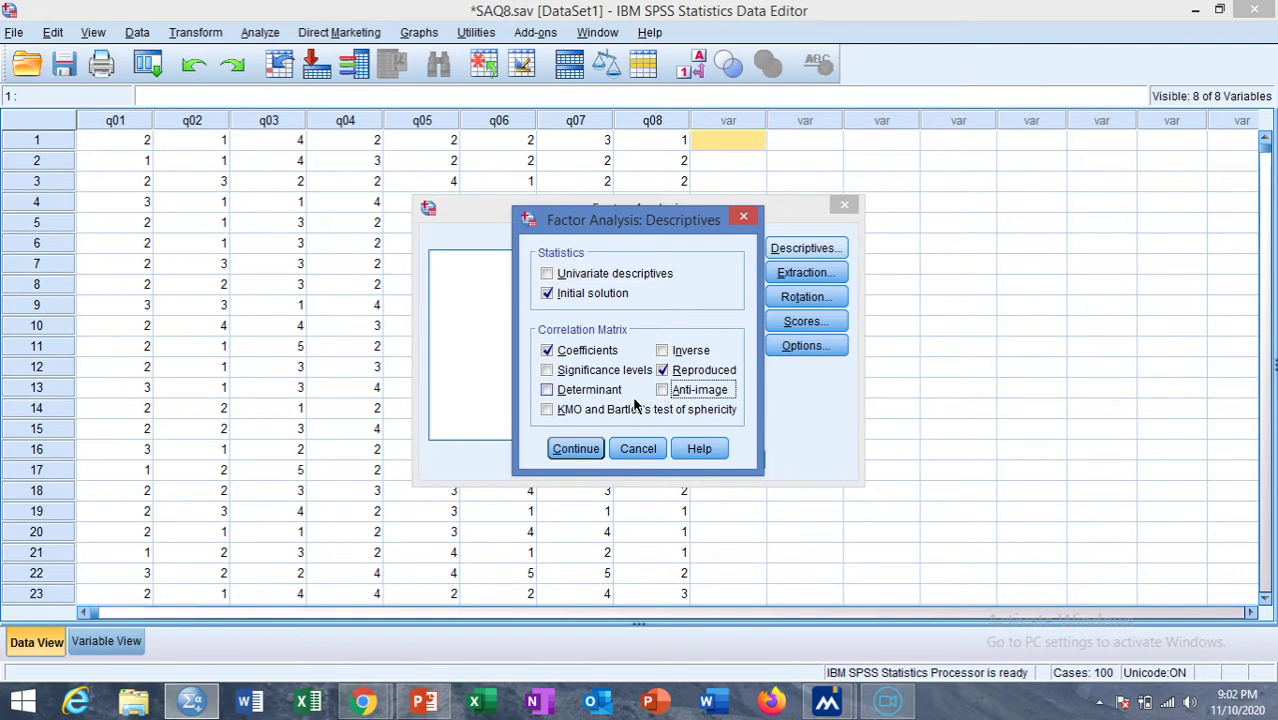
pyautogui.click(546, 409)
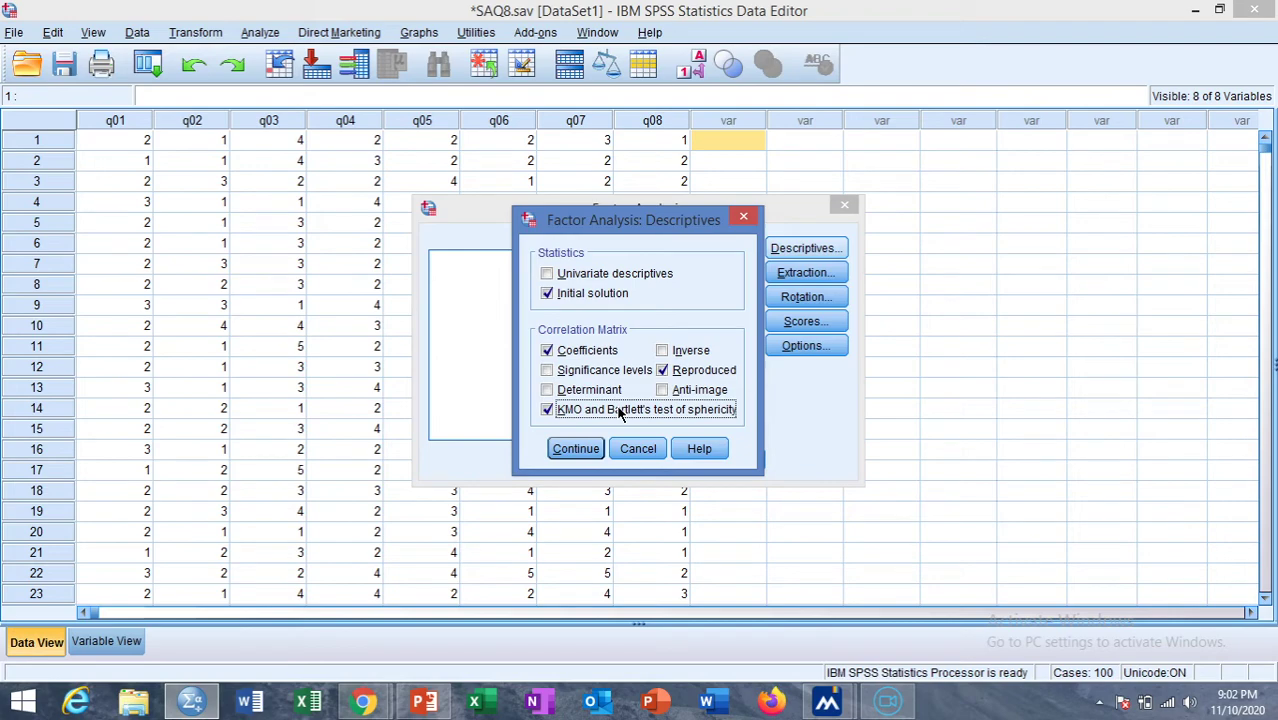
pyautogui.click(574, 449)
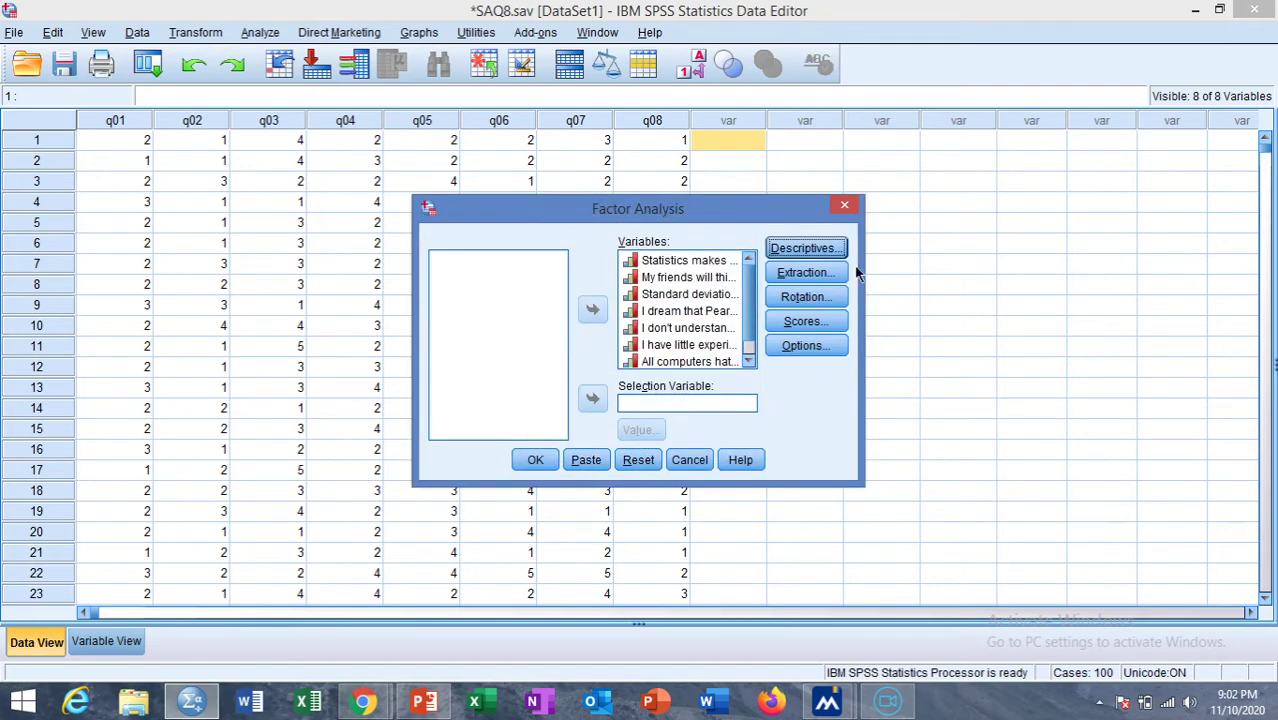
# Keep principal components extraction with eigenvalues greater than 1 and a scree plot, and Quartimax rotation with the rotated solution and loading plots.
pyautogui.click(820, 272)
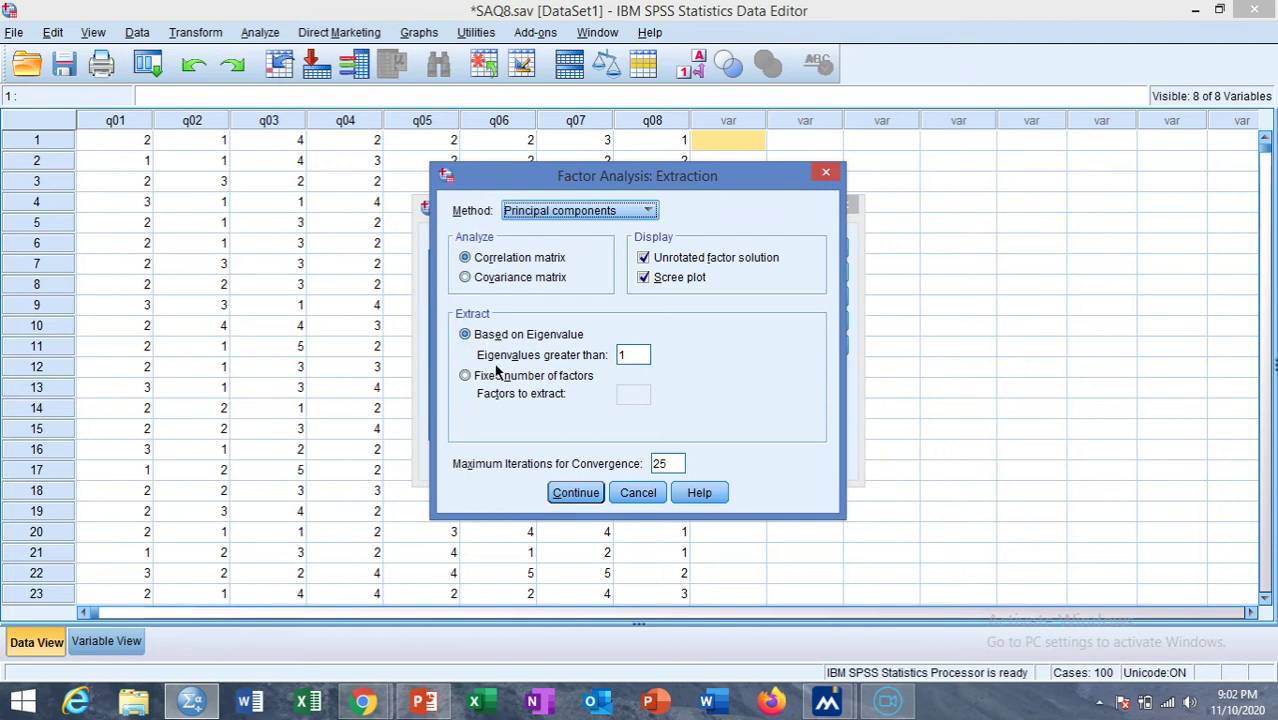
pyautogui.click(576, 492)
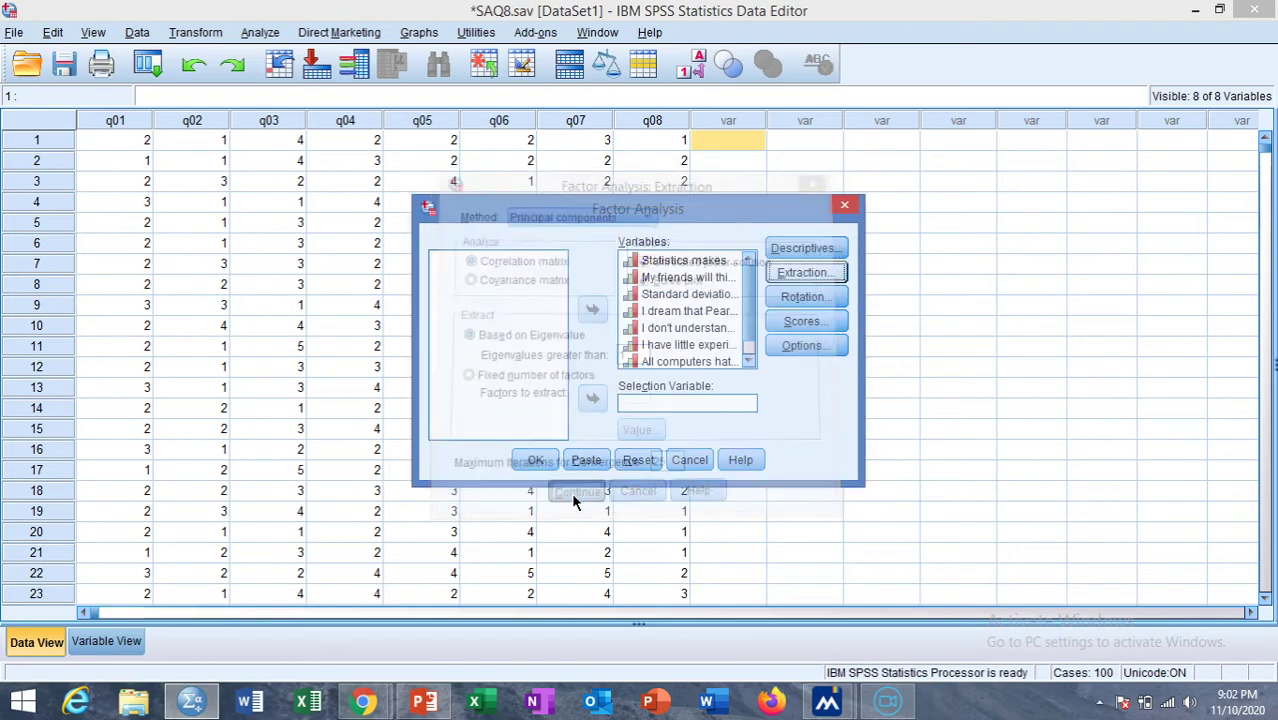
pyautogui.click(803, 297)
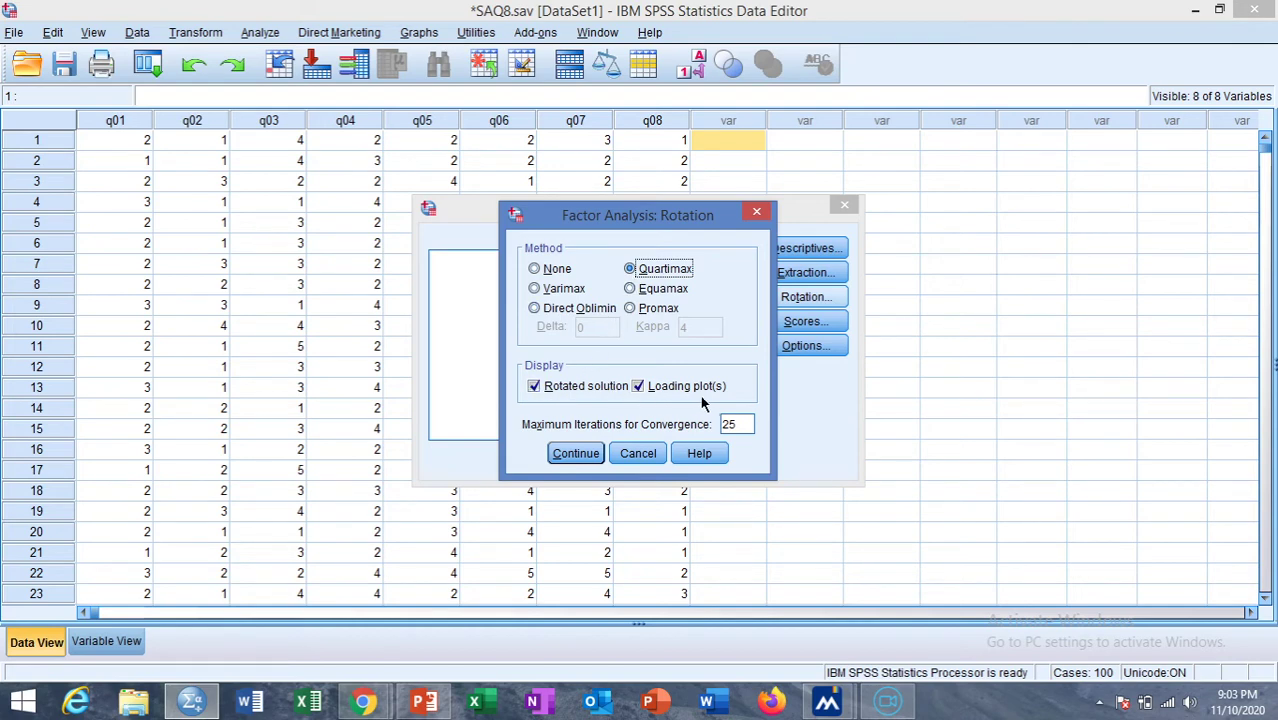
pyautogui.click(568, 456)
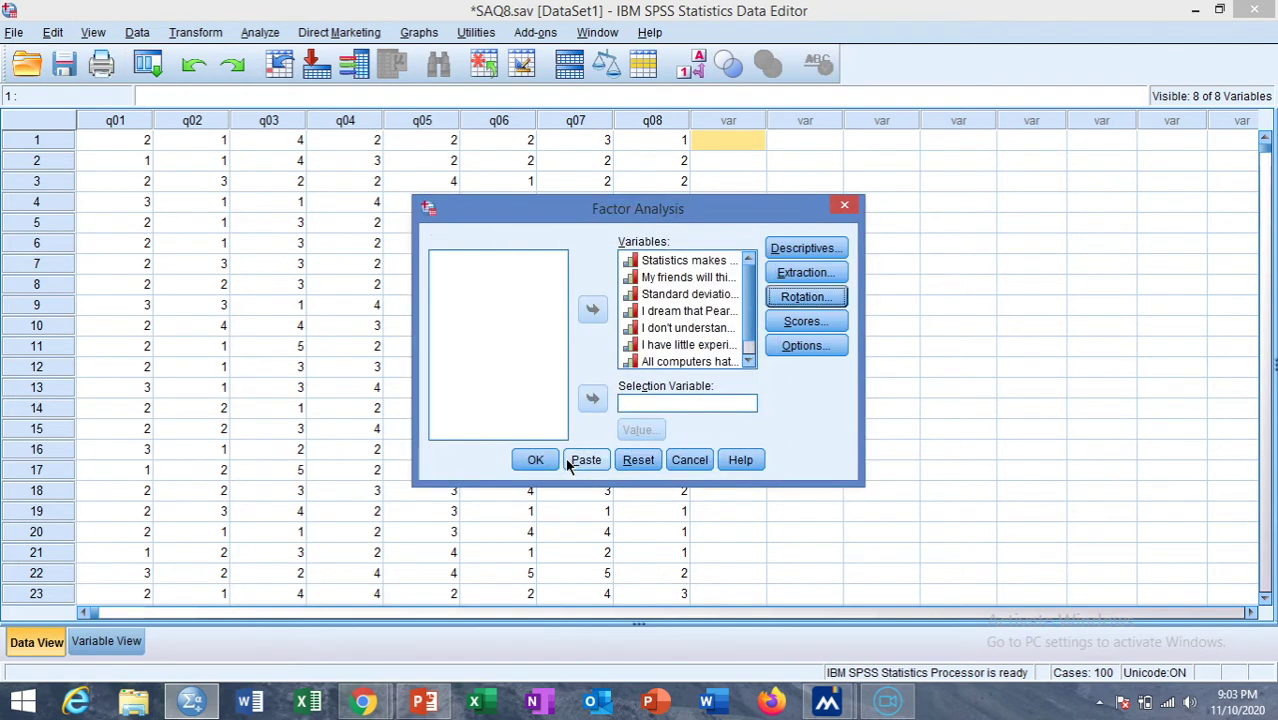
# Run the factor analysis with regression scores saved as variables, the score coefficient matrix, listwise exclusion and coefficients sorted by size.
pyautogui.click(808, 326)
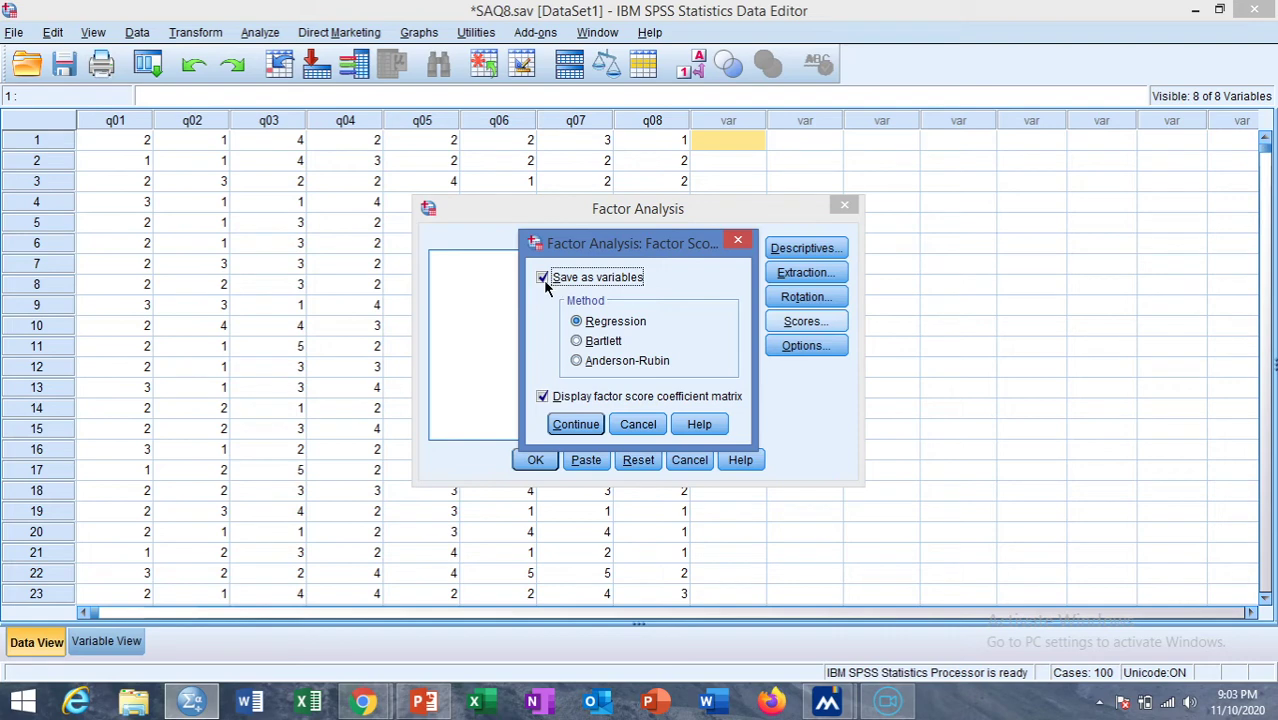
pyautogui.click(575, 424)
pyautogui.click(790, 352)
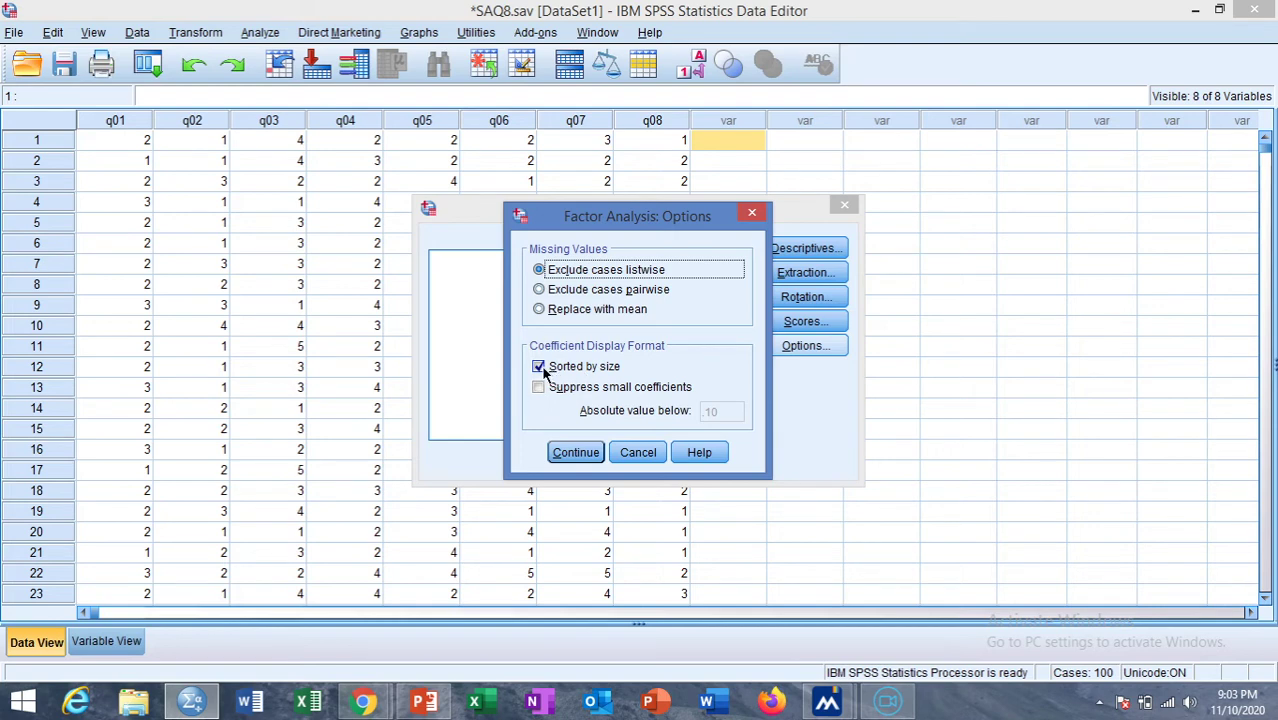
pyautogui.click(575, 453)
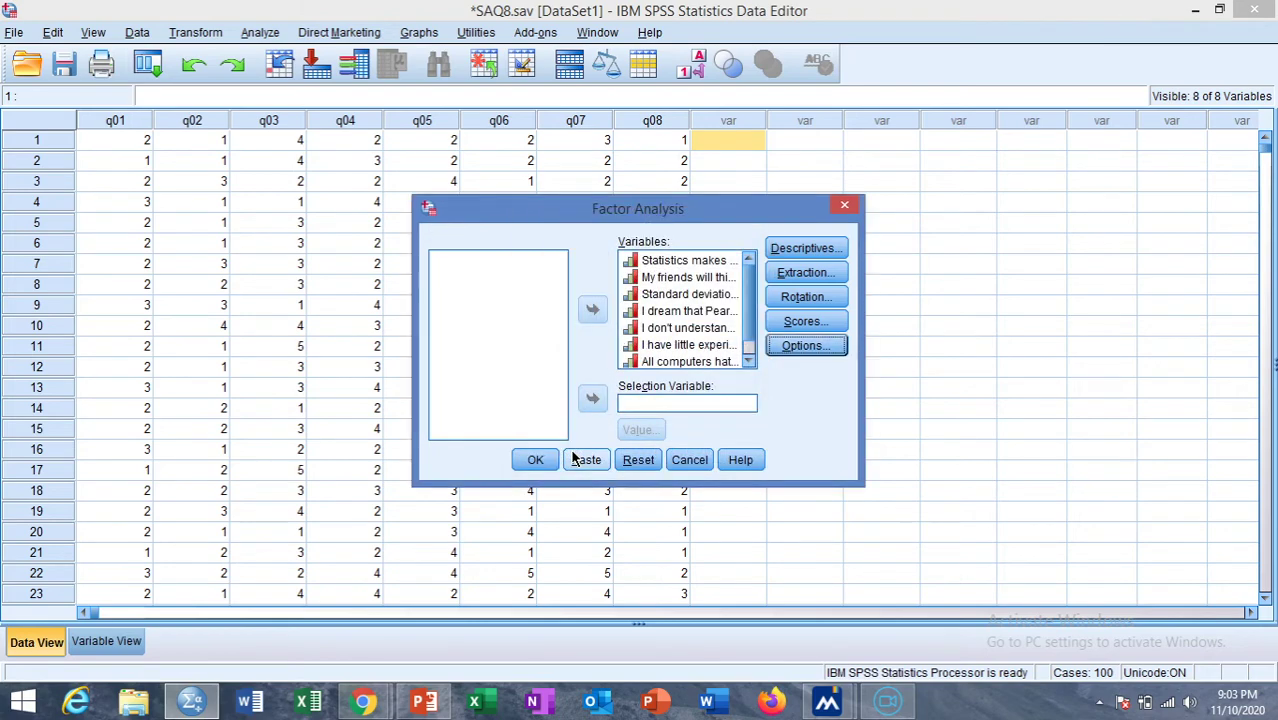
pyautogui.click(535, 460)
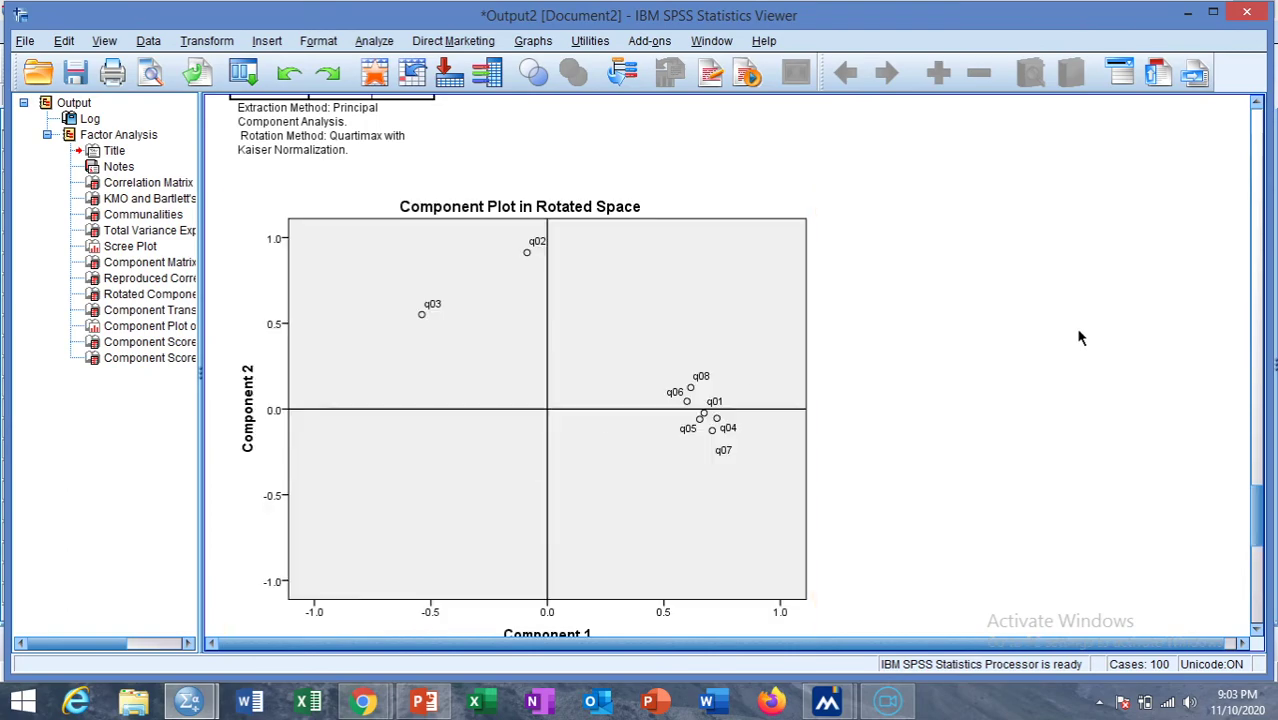
# Examine the correlation matrix, the KMO and Bartlett's test and the communalities in the factor analysis output.
pyautogui.moveTo(1257, 495)
pyautogui.mouseDown()
pyautogui.moveTo(1261, 125)
pyautogui.moveTo(1263, 190)
pyautogui.moveTo(1262, 165)
pyautogui.mouseUp()
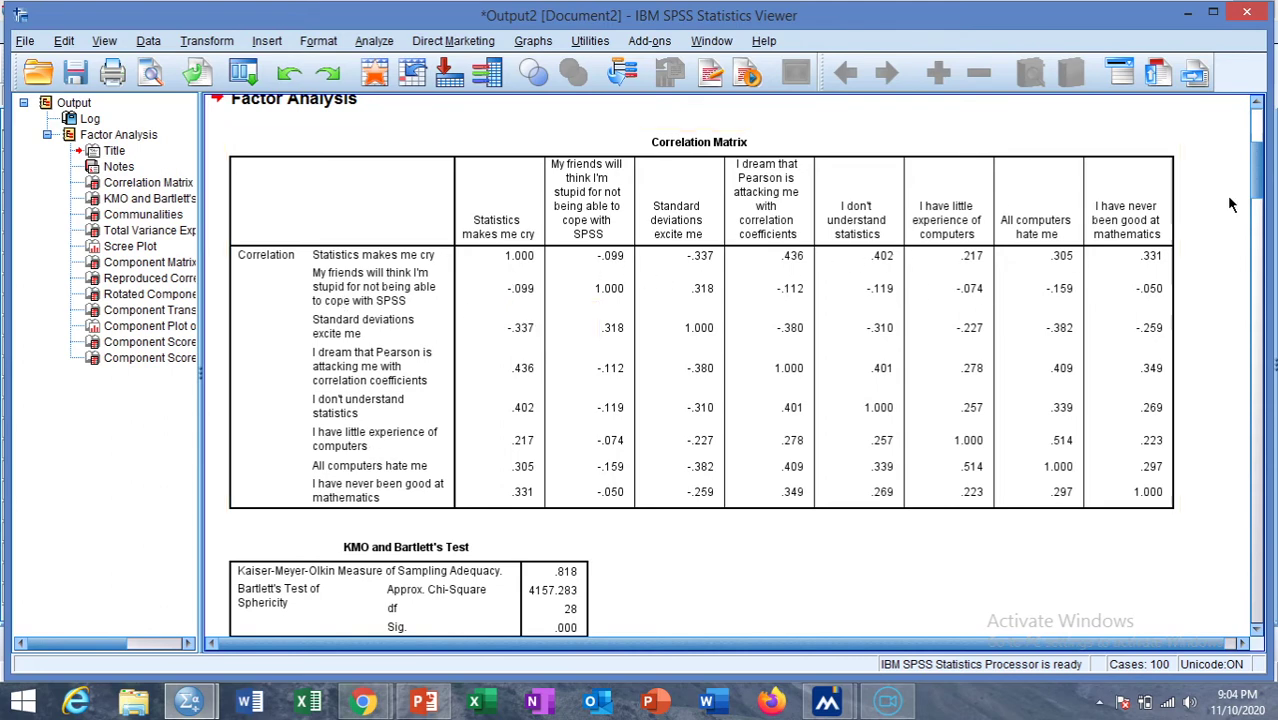
pyautogui.scroll(-3, 1254, 188)
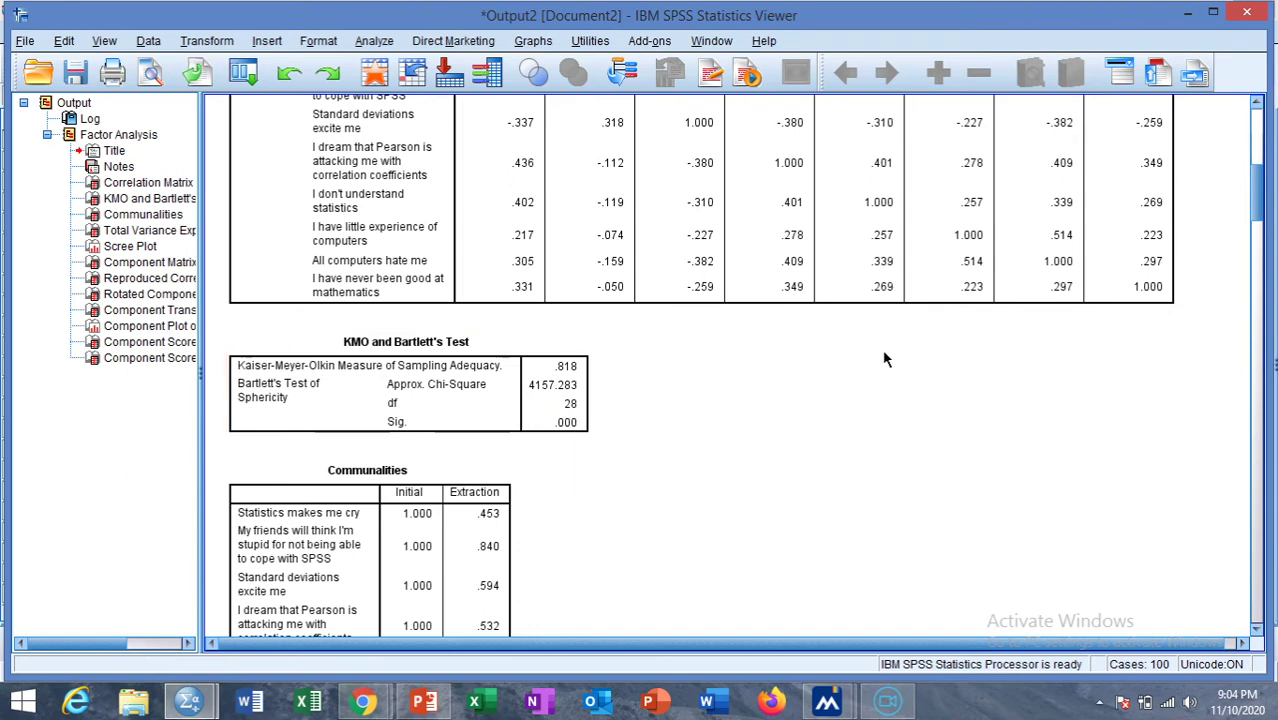
pyautogui.moveTo(1259, 210); pyautogui.dragTo(1259, 231)
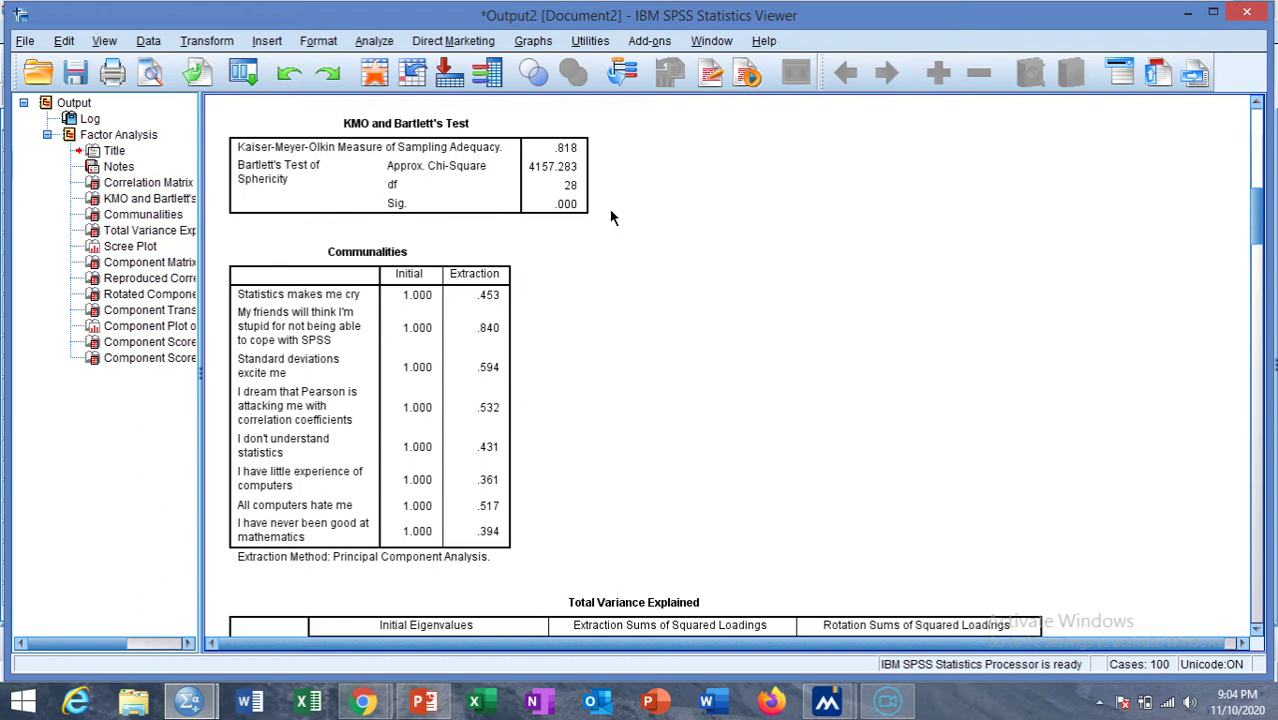
pyautogui.click(408, 222)
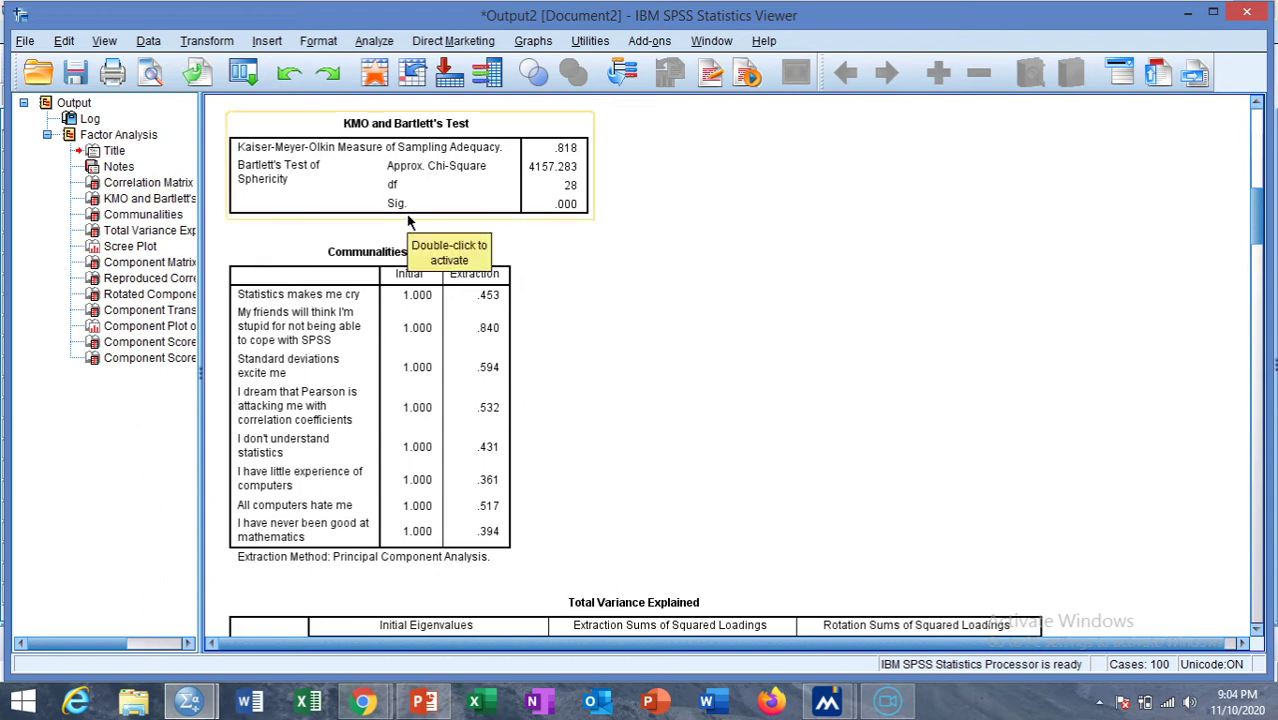
pyautogui.click(633, 224)
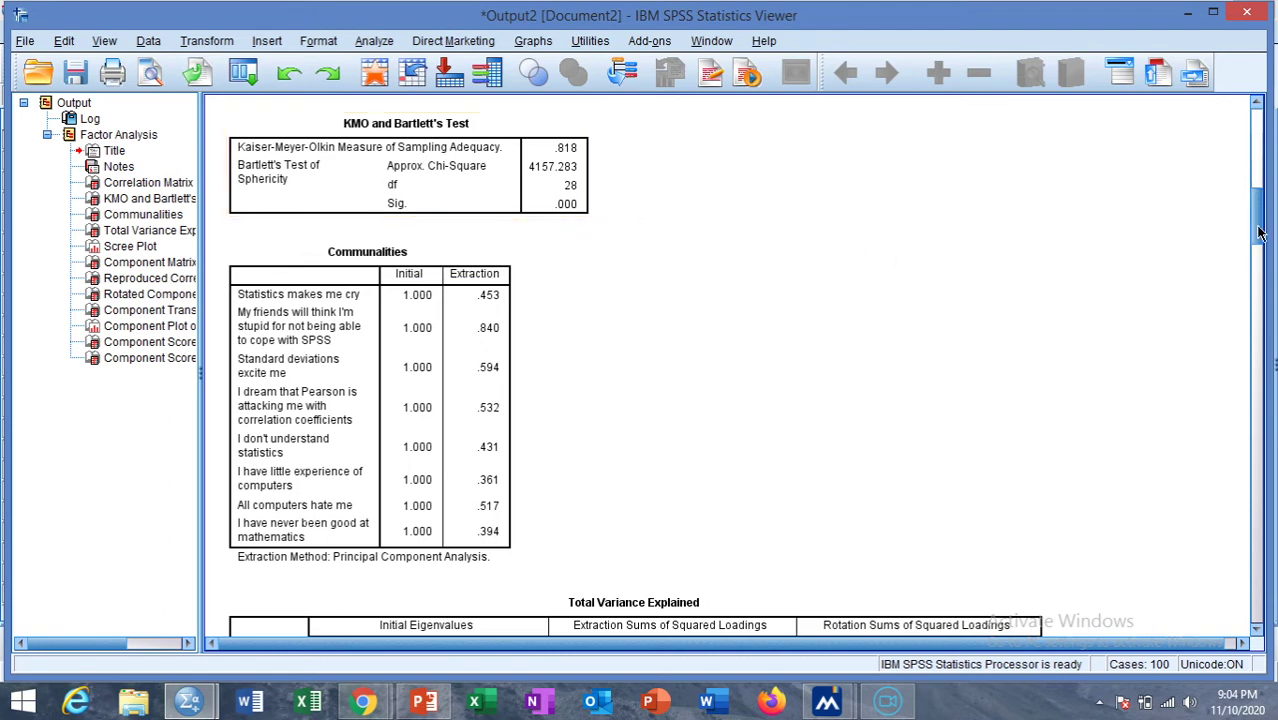
pyautogui.moveTo(1262, 233); pyautogui.dragTo(1262, 248)
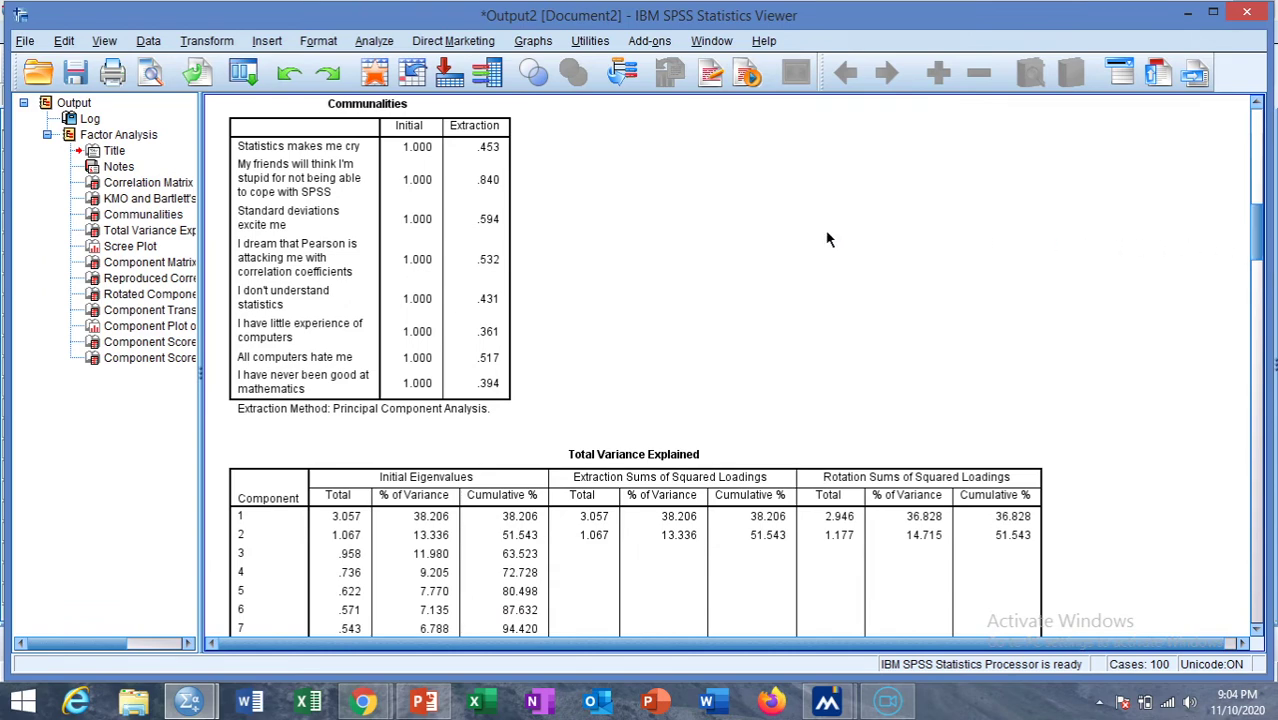
pyautogui.click(483, 181)
pyautogui.moveTo(1253, 252); pyautogui.dragTo(1253, 232)
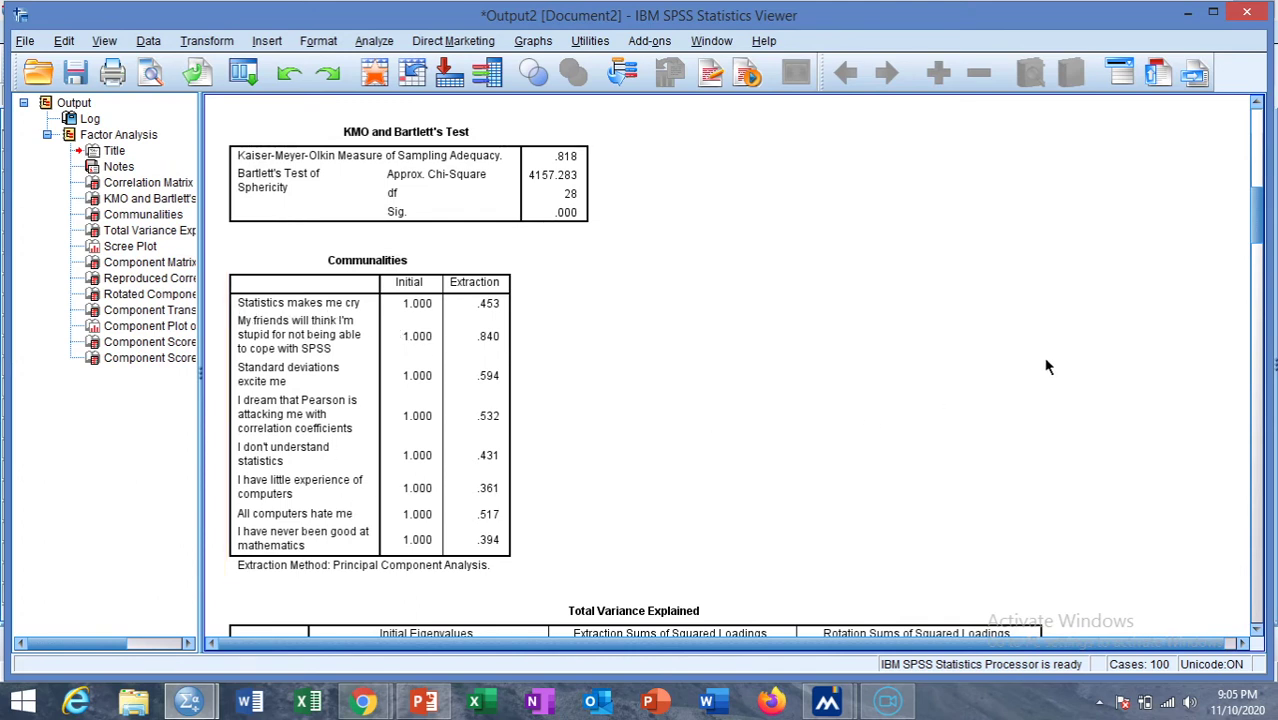
# Review the total variance explained, the scree plot, the component matrix and the reproduced correlations.
pyautogui.moveTo(1258, 244); pyautogui.dragTo(1258, 271)
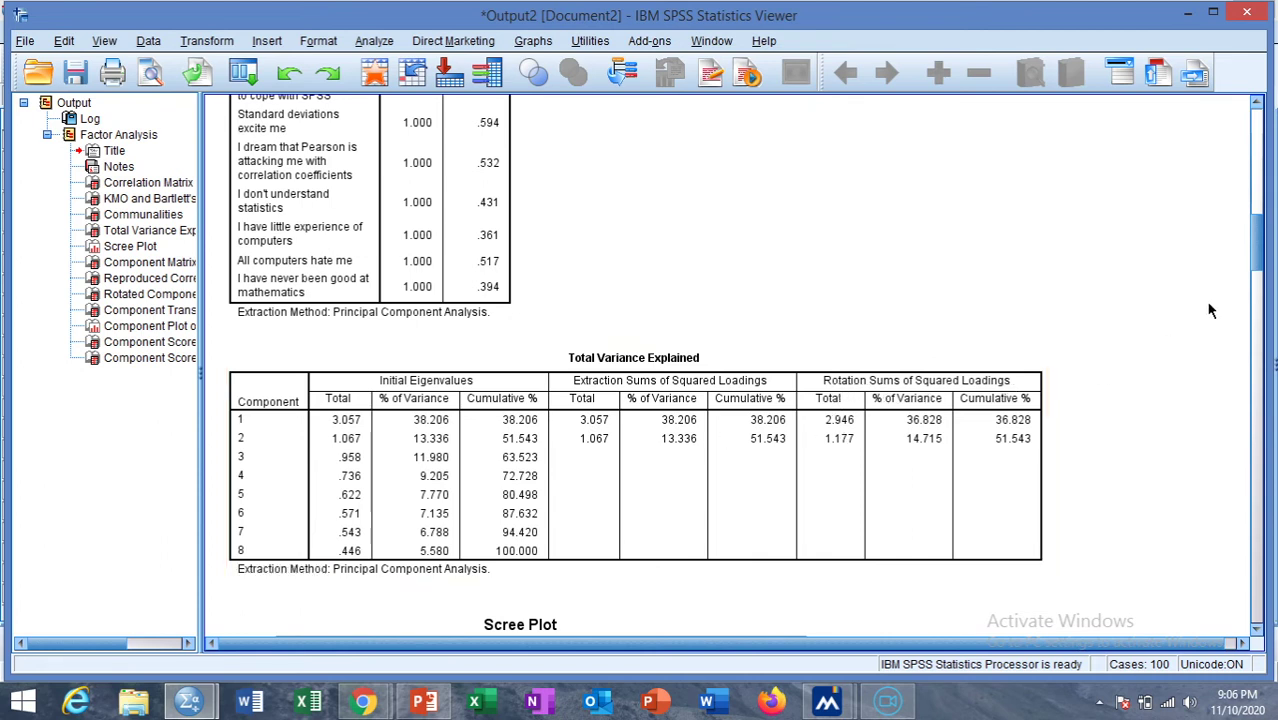
pyautogui.moveTo(1257, 271); pyautogui.dragTo(1258, 313)
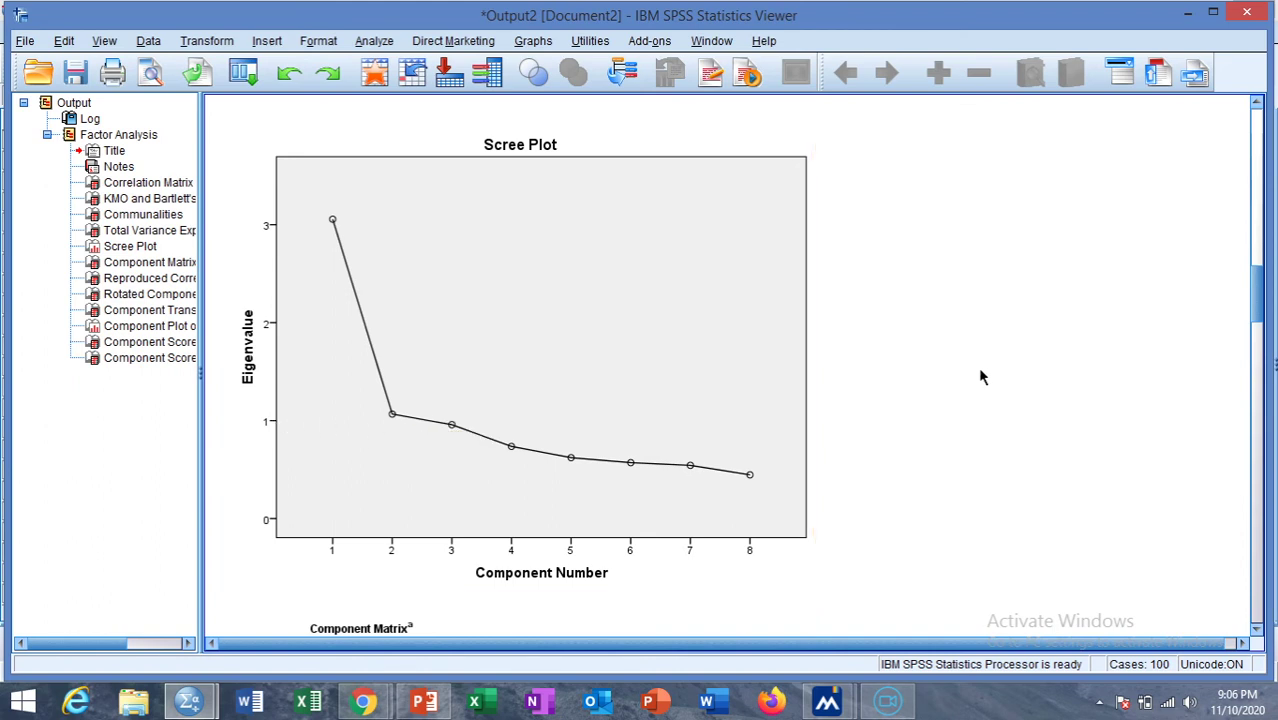
pyautogui.moveTo(1258, 306); pyautogui.dragTo(1258, 348)
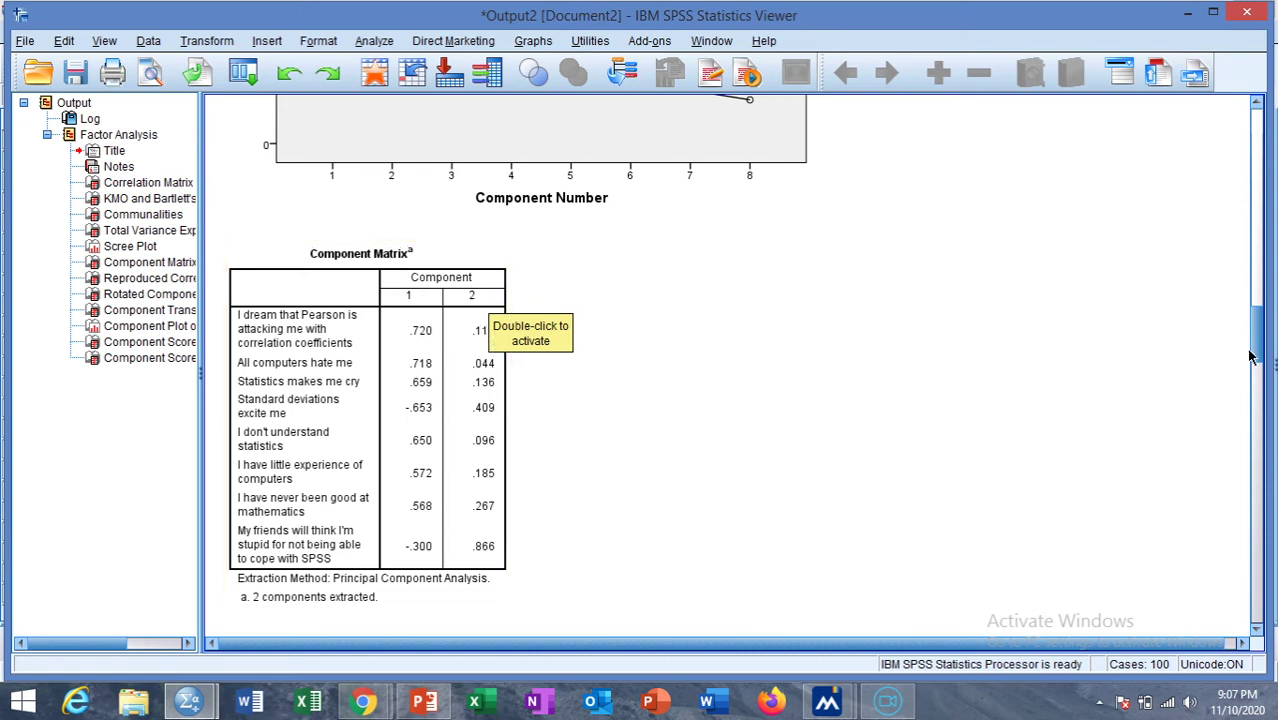
pyautogui.moveTo(1256, 357); pyautogui.dragTo(1258, 396)
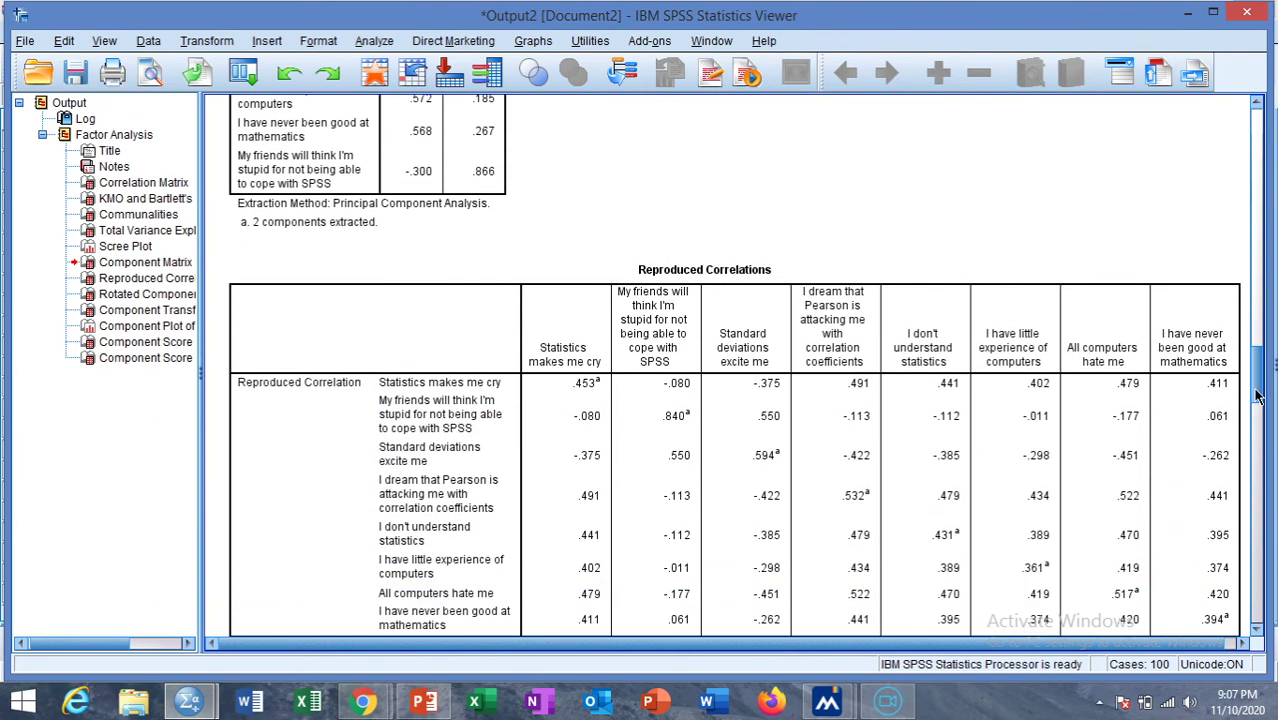
# Examine the rotated component matrix, the component transformation matrix, the rotated component plot and the component score matrices.
pyautogui.moveTo(1258, 396); pyautogui.dragTo(1262, 478)
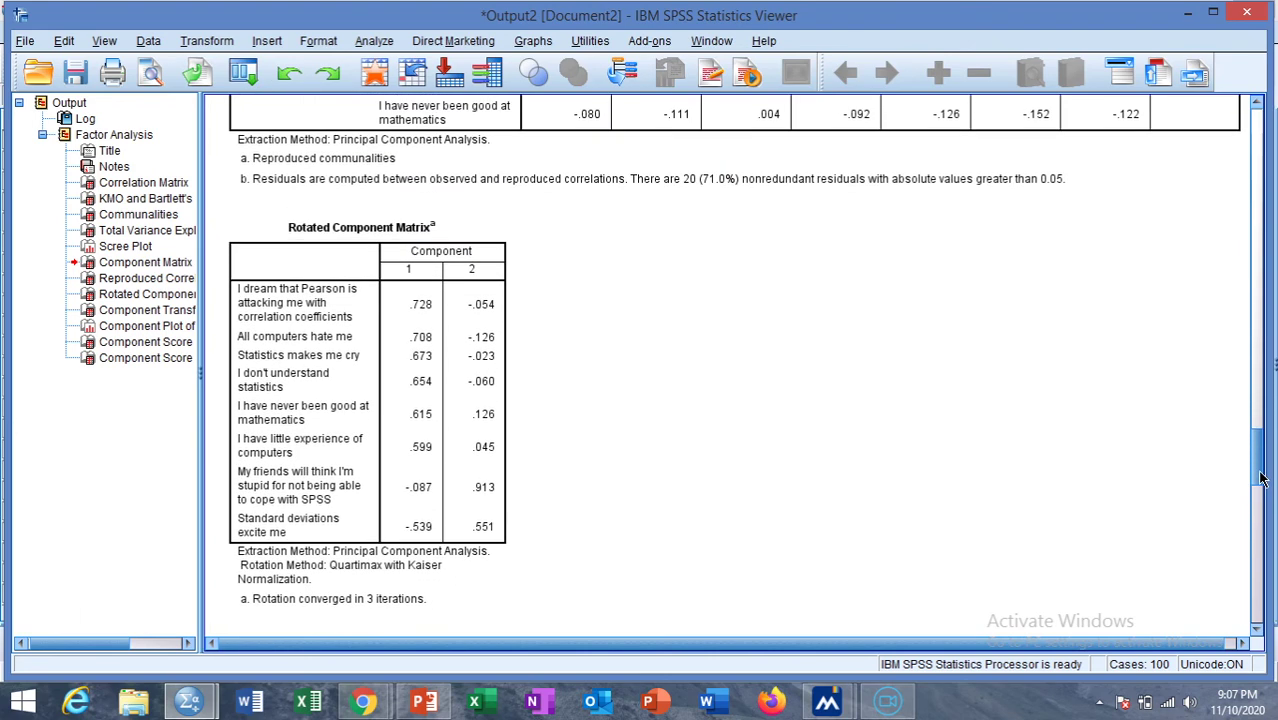
pyautogui.click(601, 470)
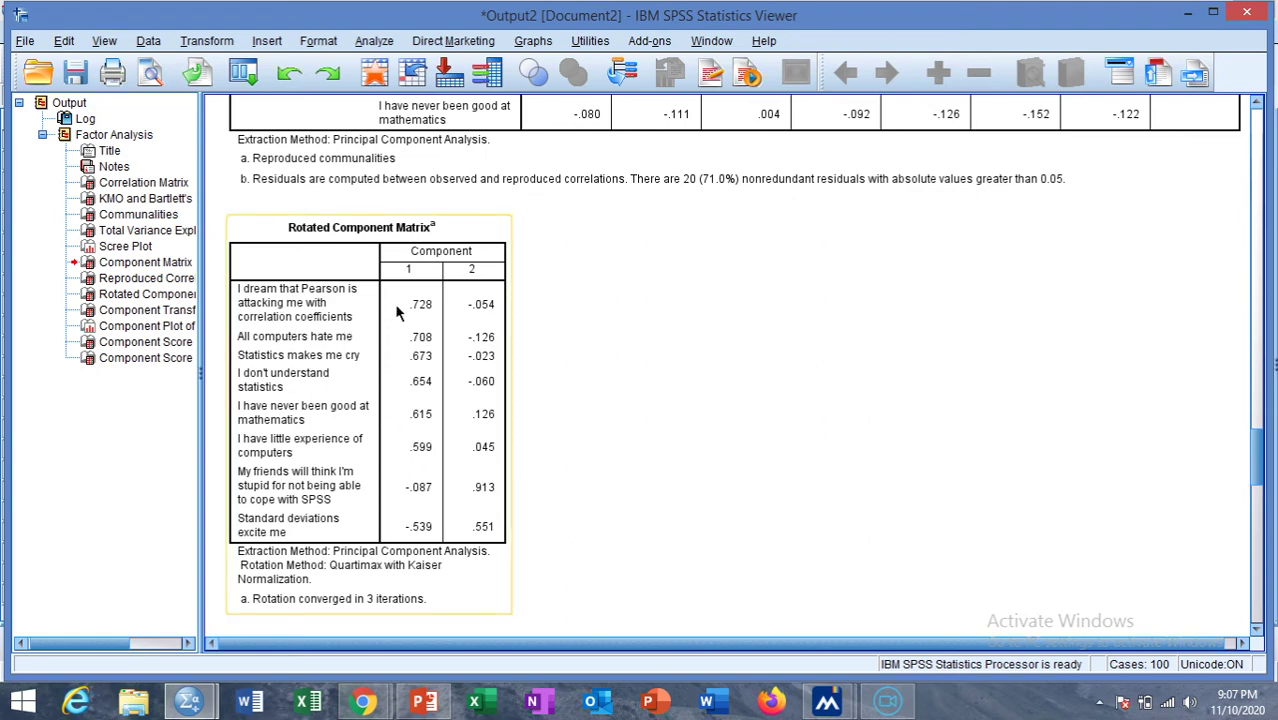
pyautogui.click(729, 335)
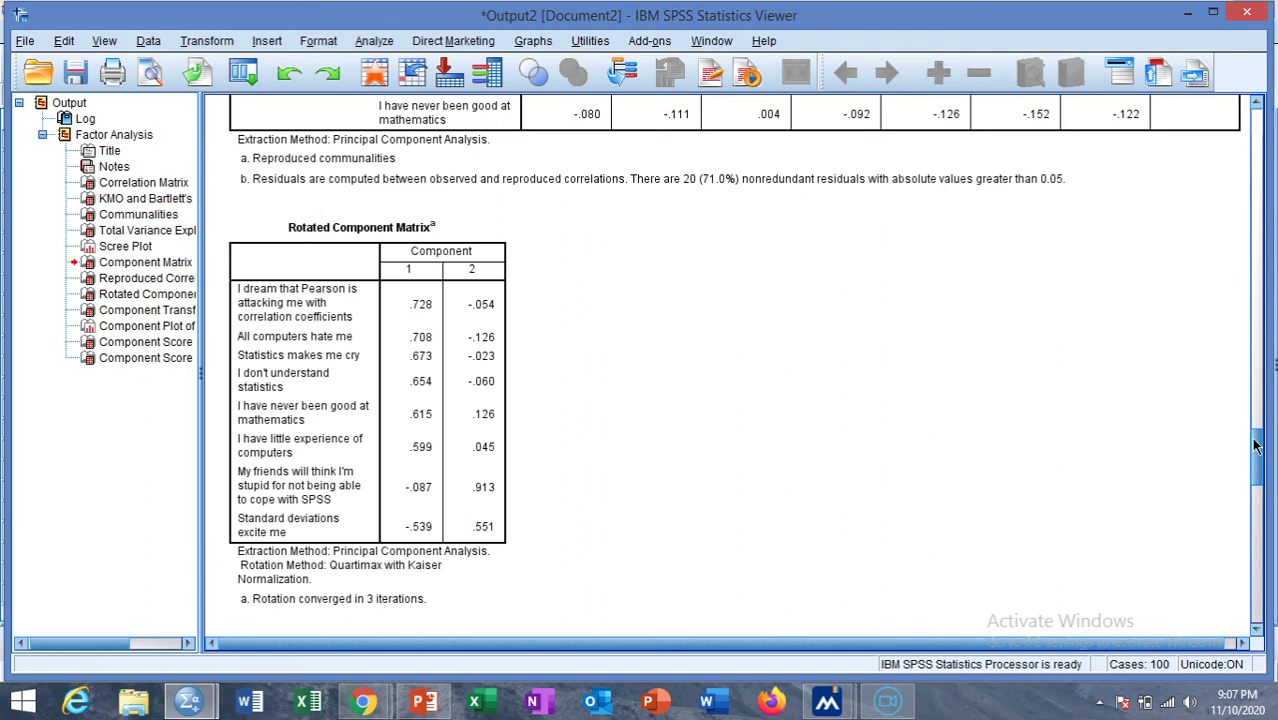
pyautogui.moveTo(1257, 446); pyautogui.dragTo(1257, 474)
pyautogui.click(348, 386)
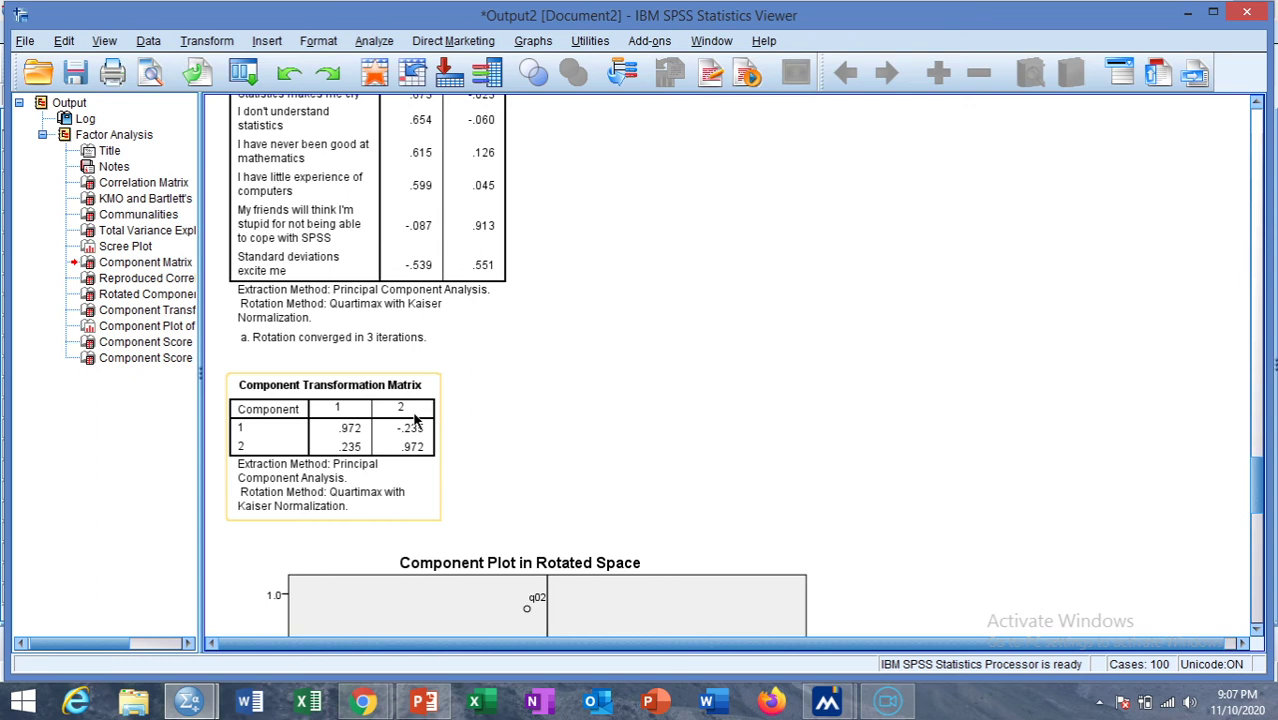
pyautogui.click(832, 451)
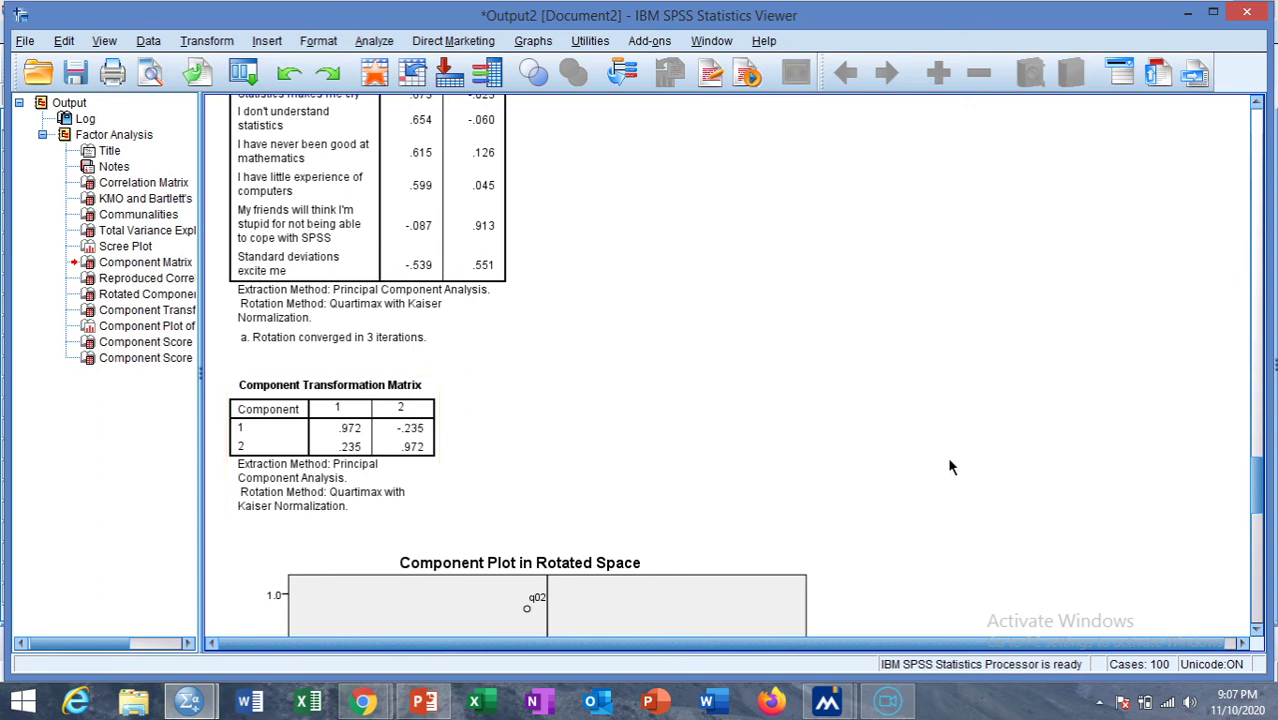
pyautogui.moveTo(1266, 490); pyautogui.dragTo(1263, 531)
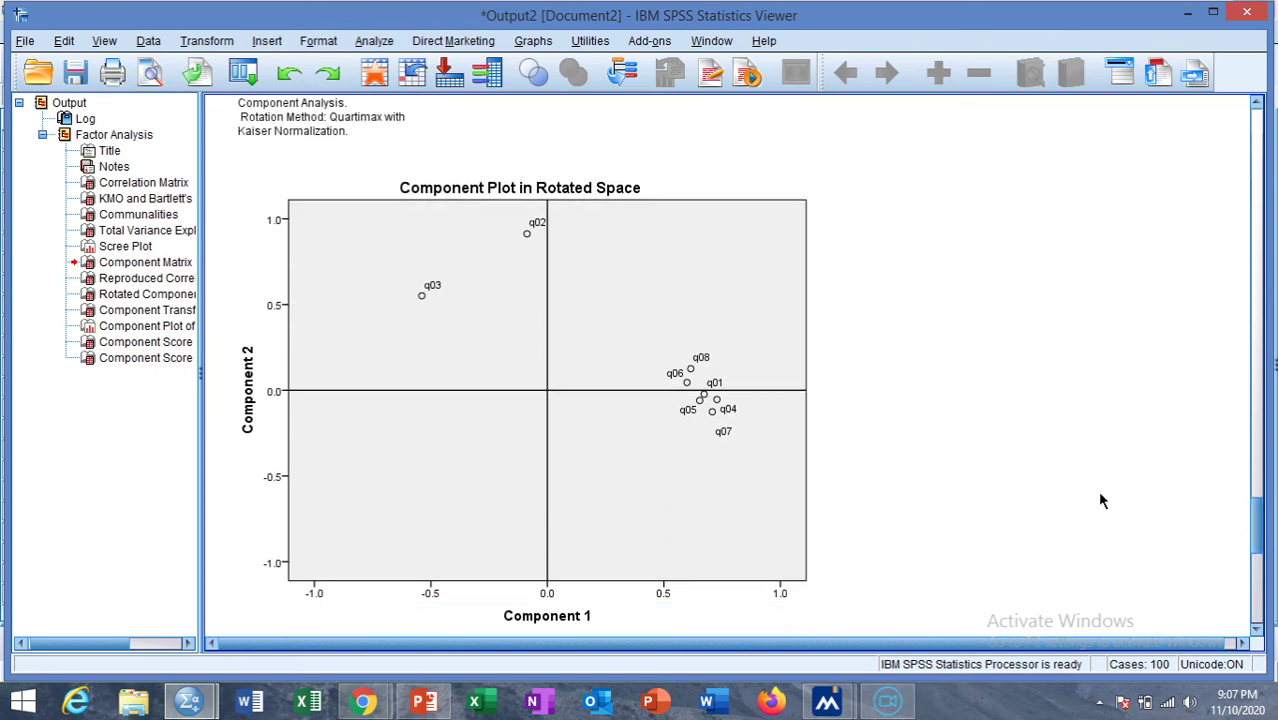
pyautogui.click(732, 481)
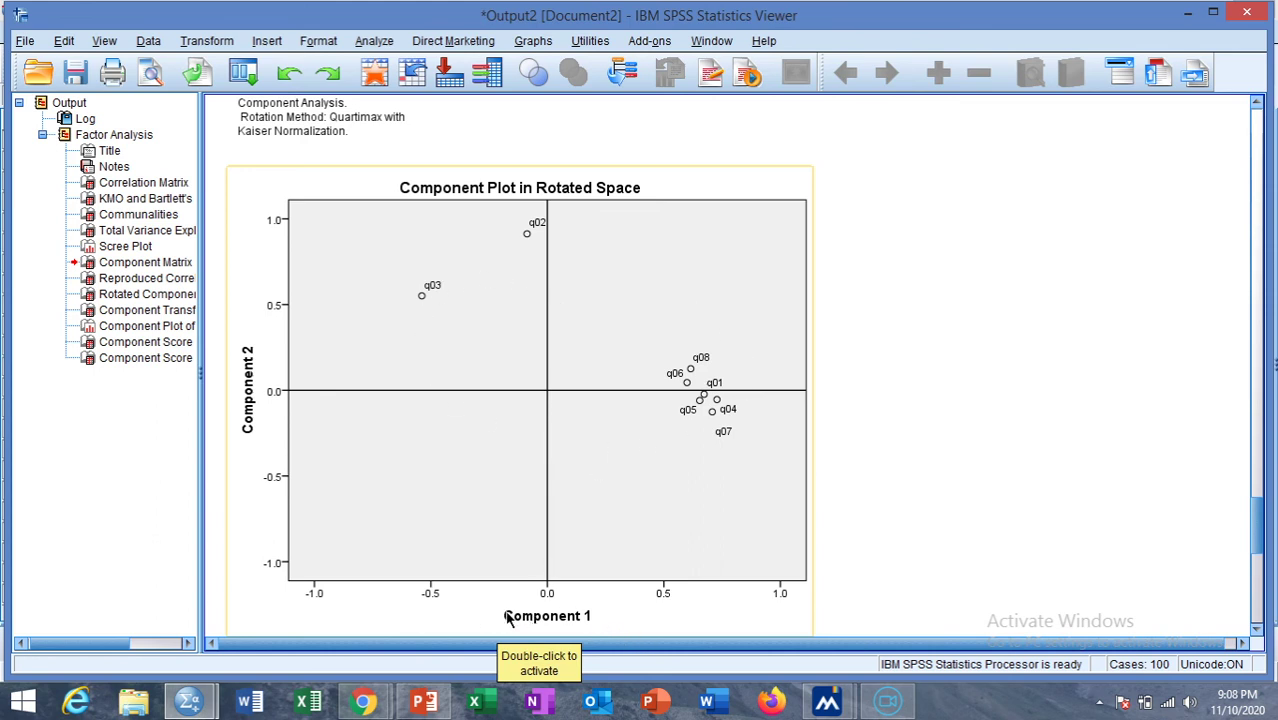
pyautogui.moveTo(1262, 508); pyautogui.dragTo(1257, 582)
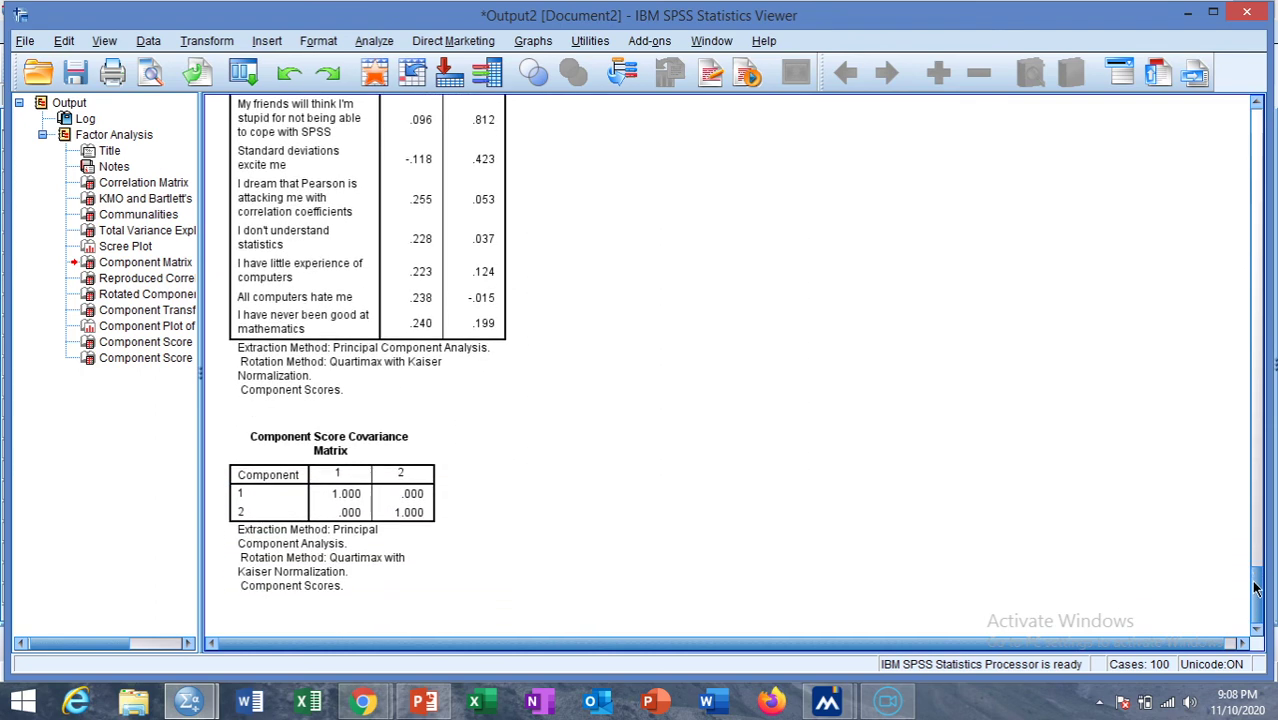